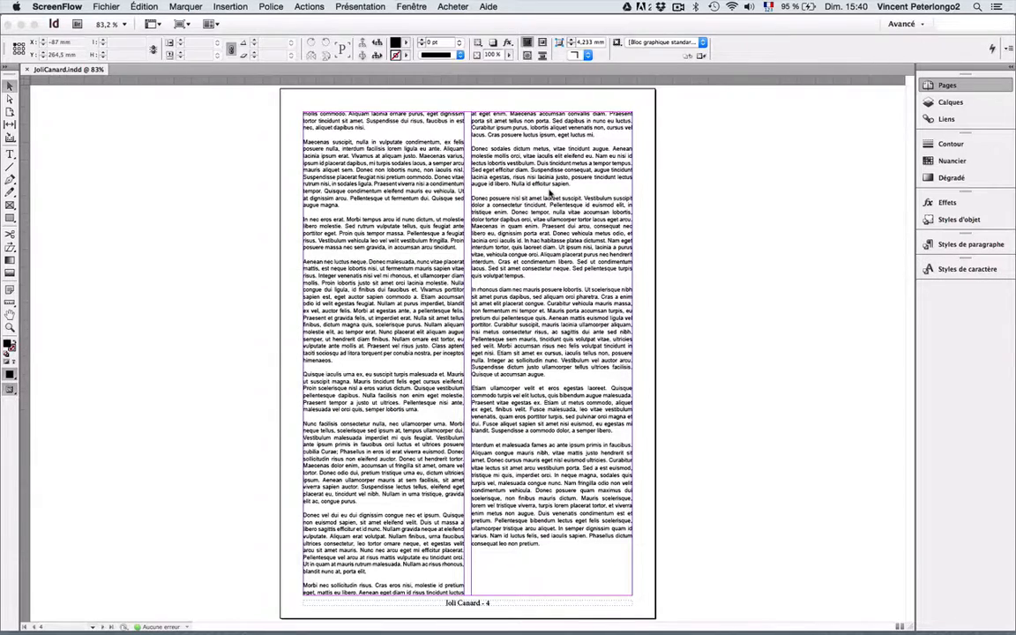
Step: Switch to Finder and preview canard.psd and chaton.jpg in the Initiation inDesign folder
key("ctrl+Up")
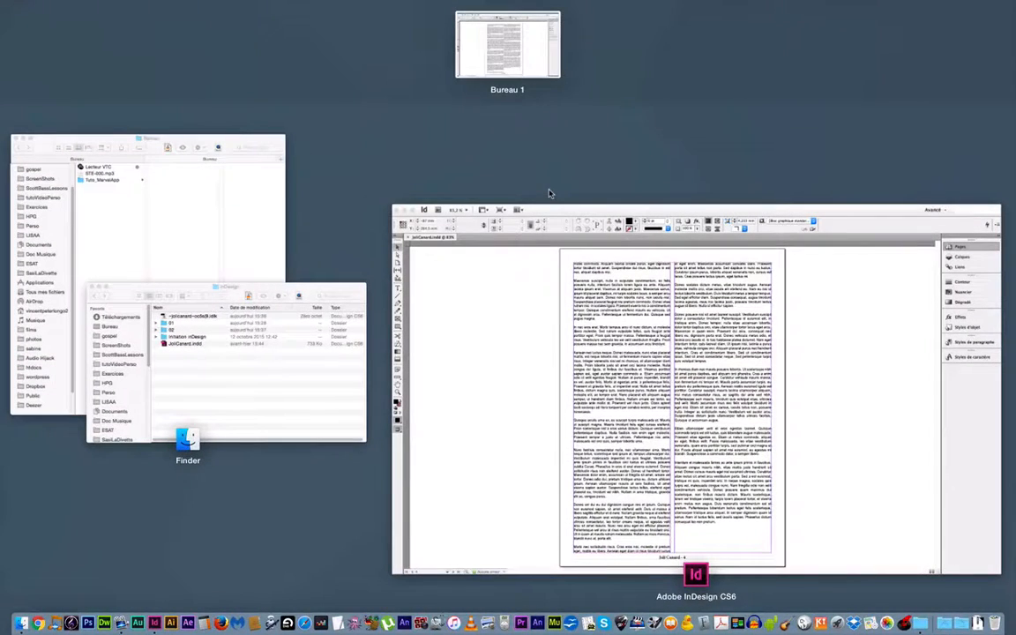
left_click(198, 360)
left_click(292, 210)
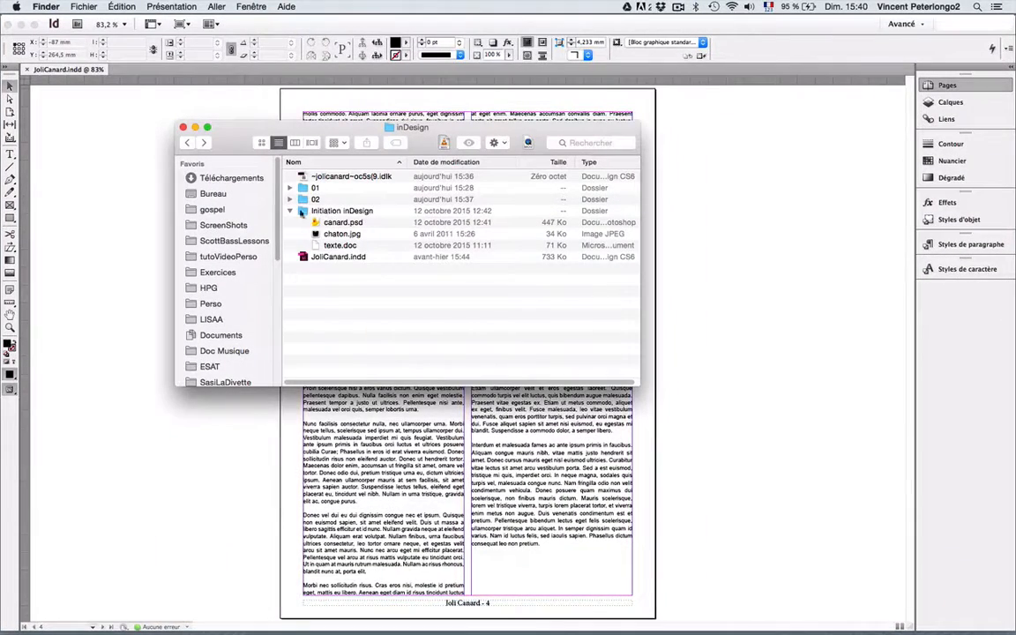
left_click(343, 222)
key("space")
key("space")
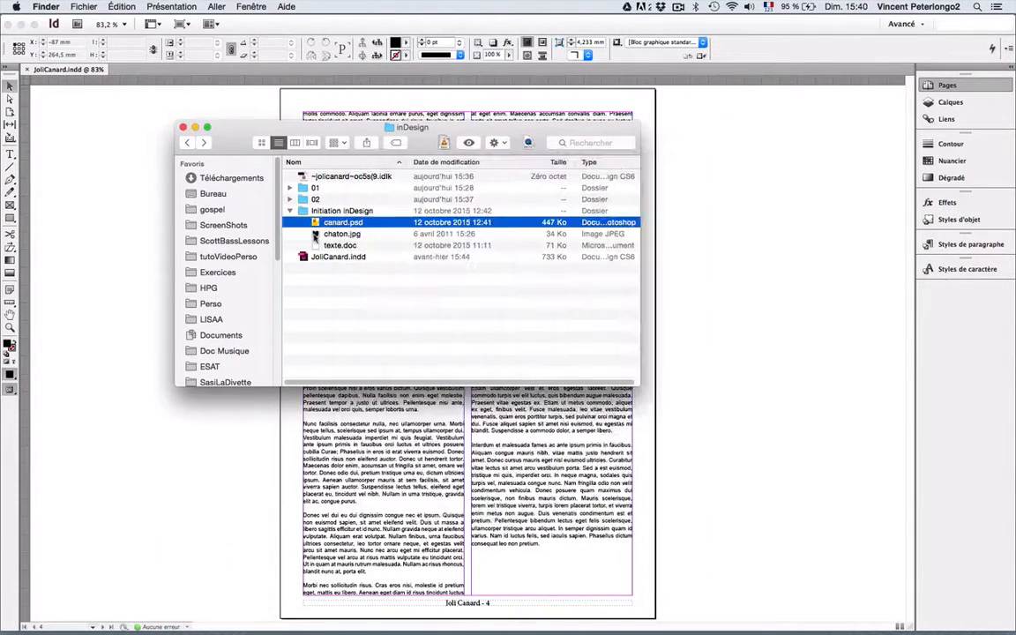
left_click(315, 234)
key("space")
key("space")
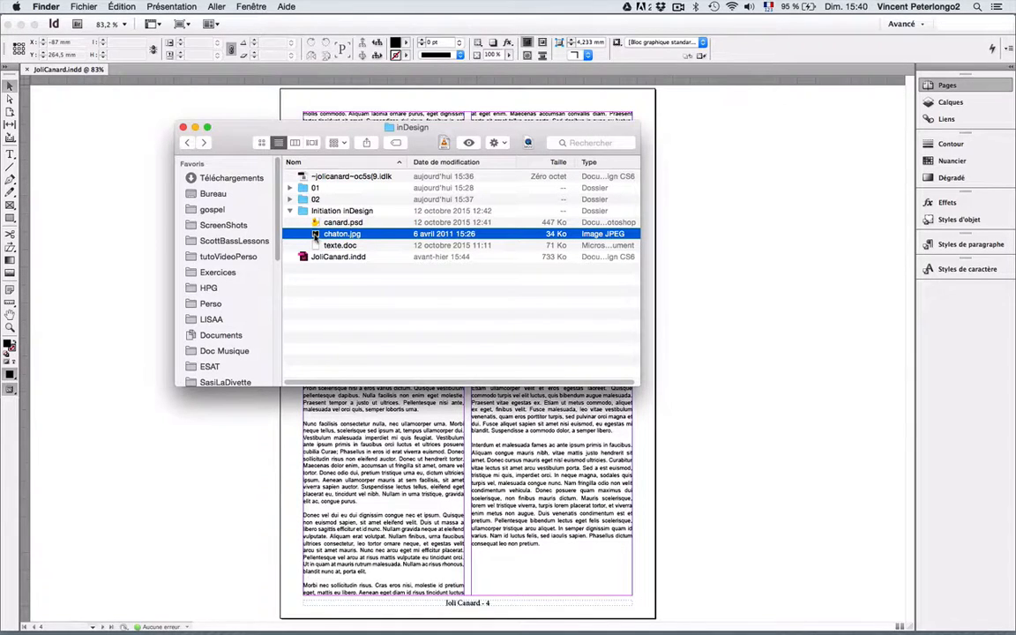
Step: Switch back to InDesign and import canard.psd onto page 1, with its upper-left corner at about X 64 mm, Y 83 mm
key("ctrl+Up")
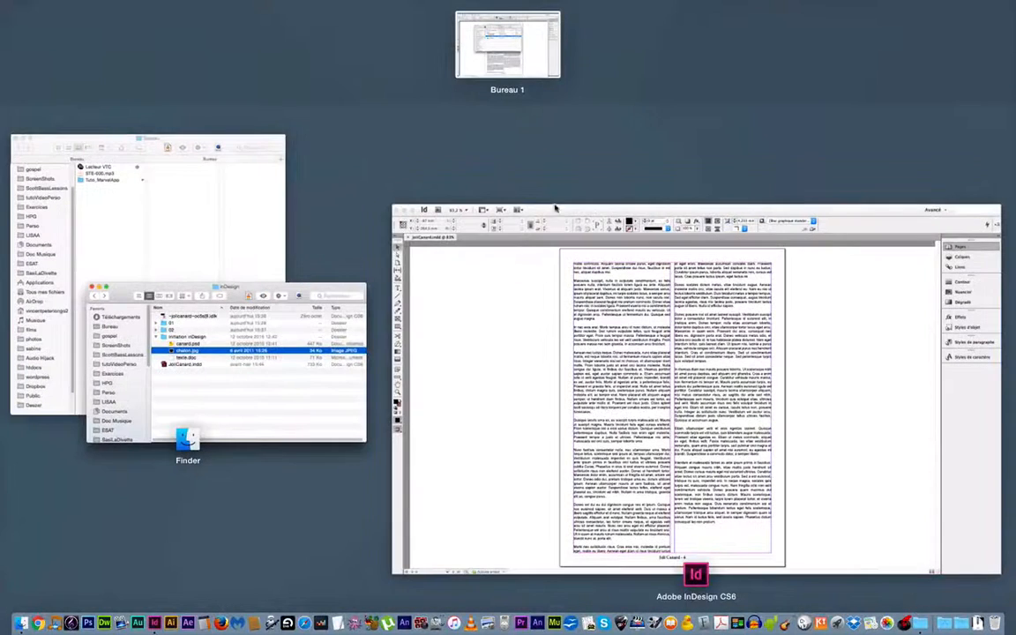
left_click(494, 310)
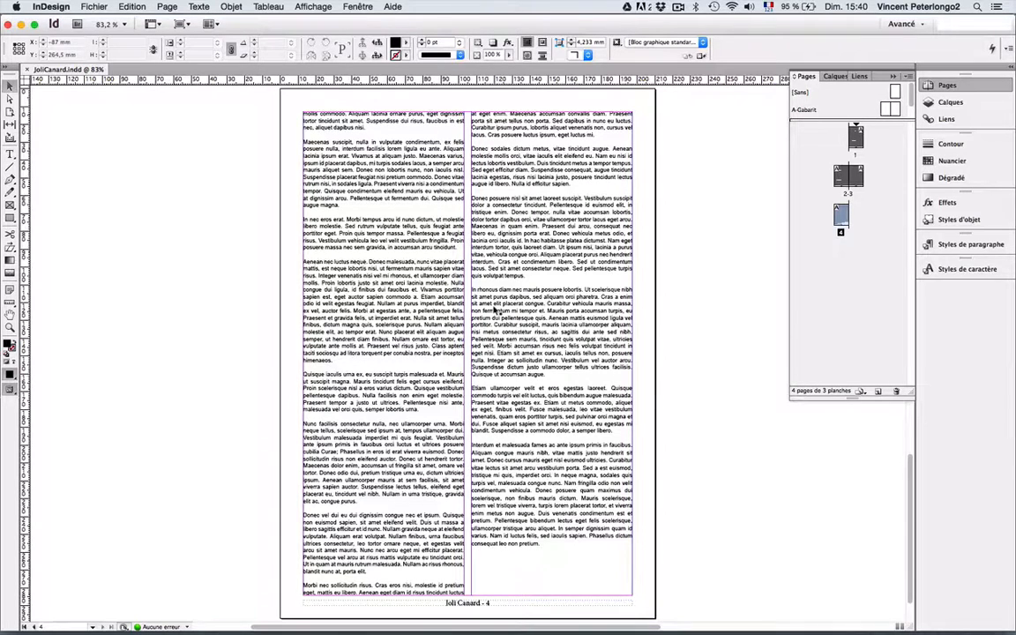
left_click(94, 7)
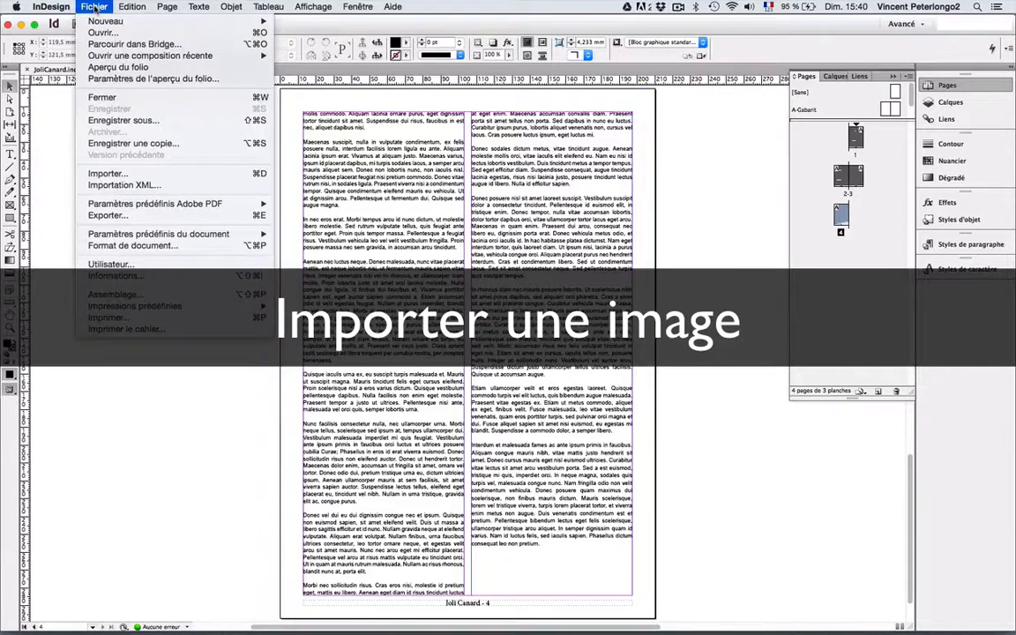
left_click(128, 174)
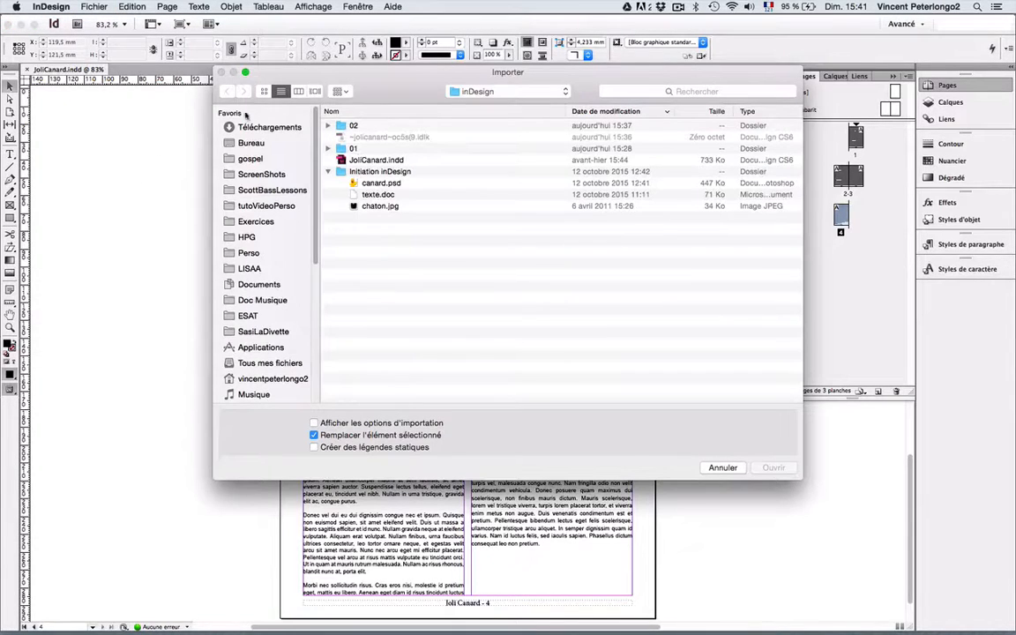
left_click(376, 183)
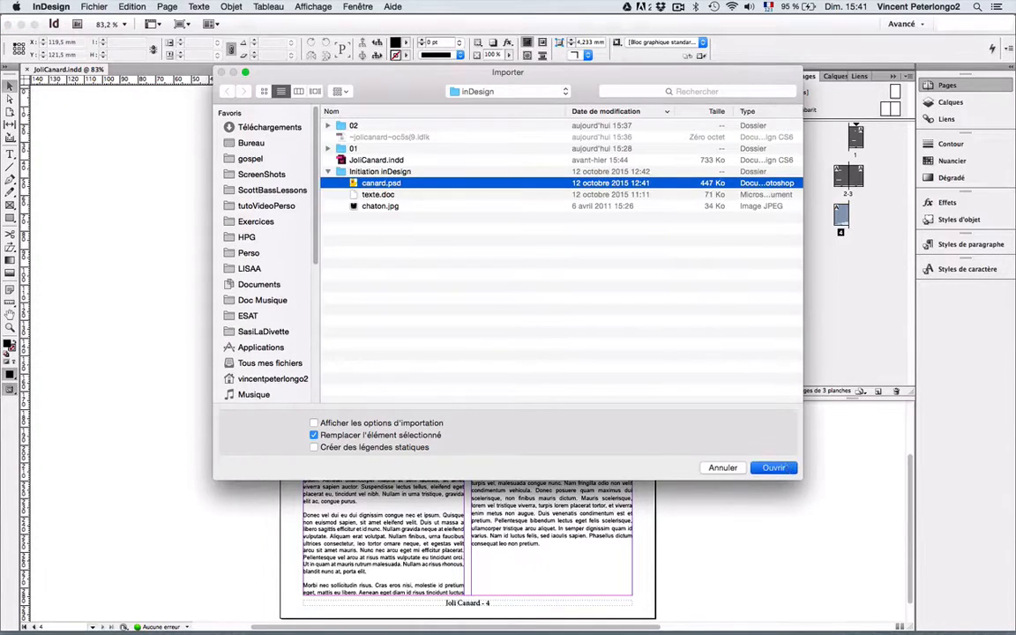
left_click(774, 468)
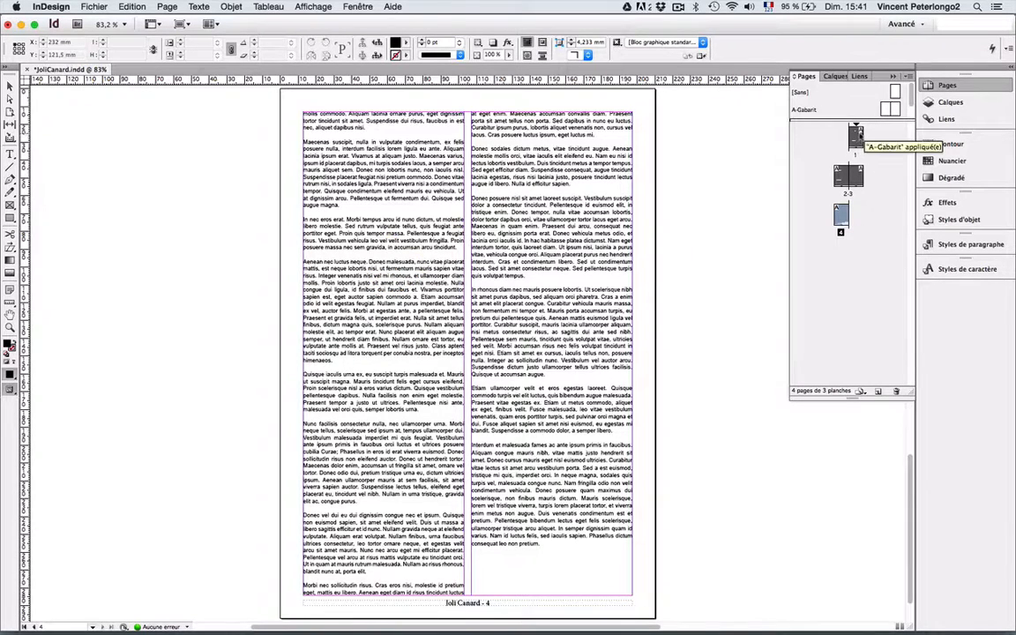
double_click(855, 136)
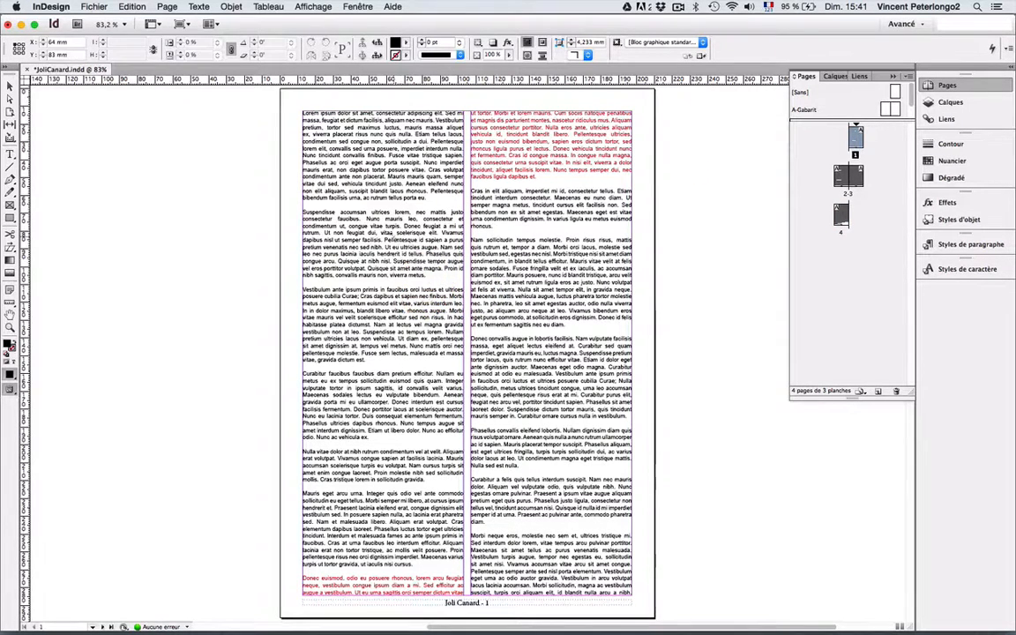
left_click(393, 235)
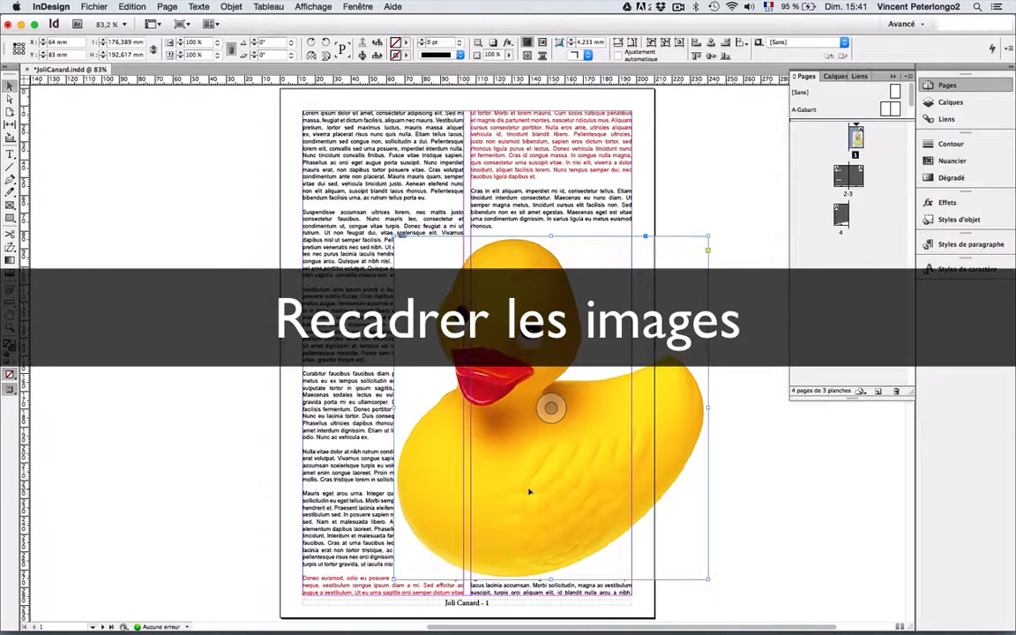
Step: Crop the duck's frame around its head to about 90 by 99.5 mm and move it to about X 60 mm, Y 80.5 mm
left_click_drag(707, 407, 588, 404)
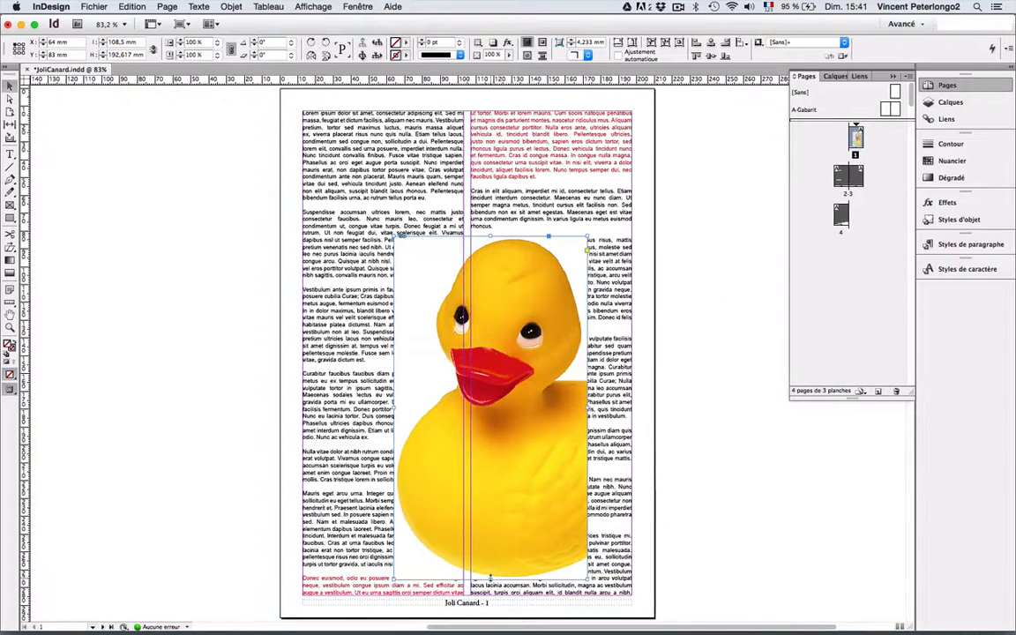
left_click_drag(494, 520, 498, 415)
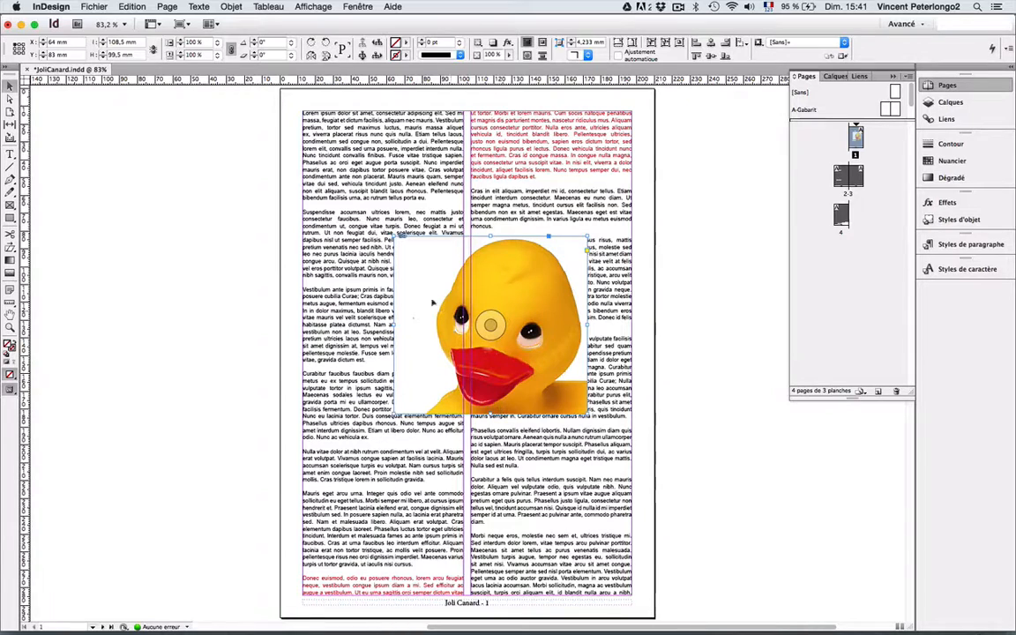
left_click_drag(392, 325, 427, 324)
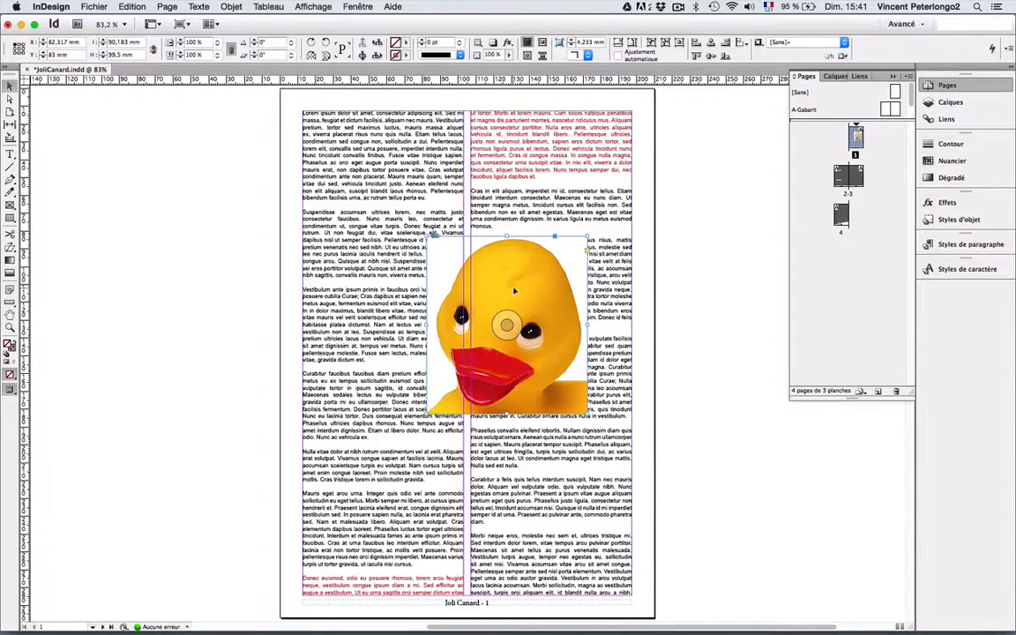
left_click_drag(516, 278, 474, 288)
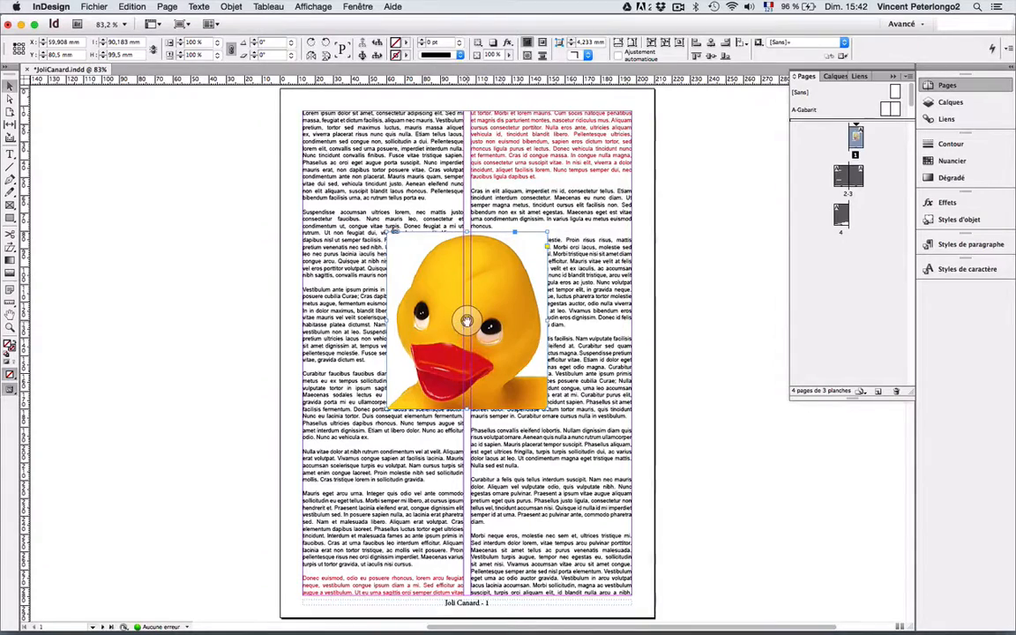
Step: Shift the duck image inside its frame and scale it down proportionally until the whole duck fits within the frame
left_click_drag(467, 320, 353, 236)
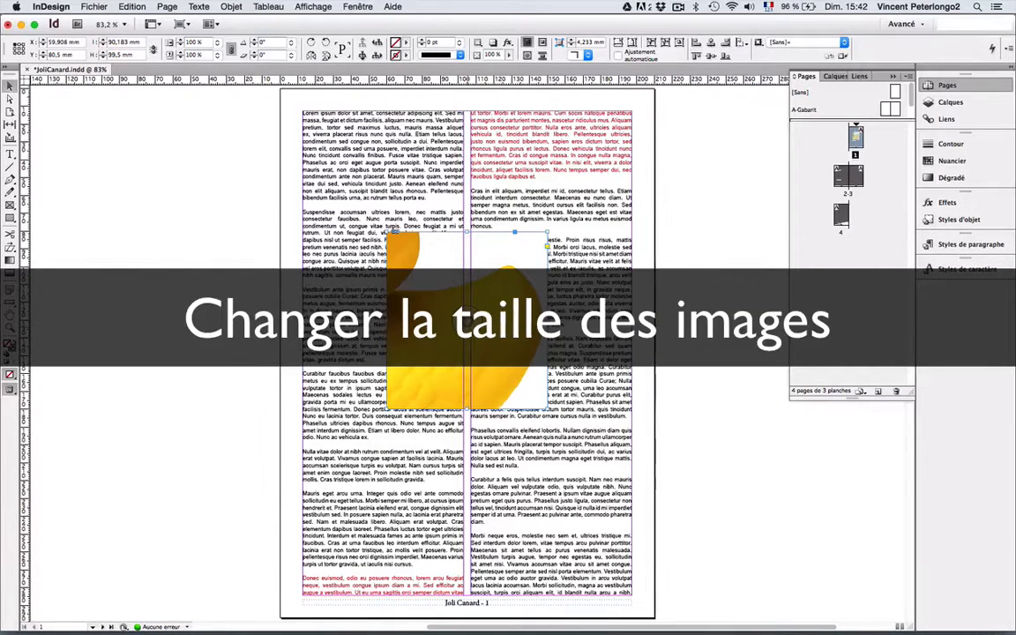
left_click(467, 321)
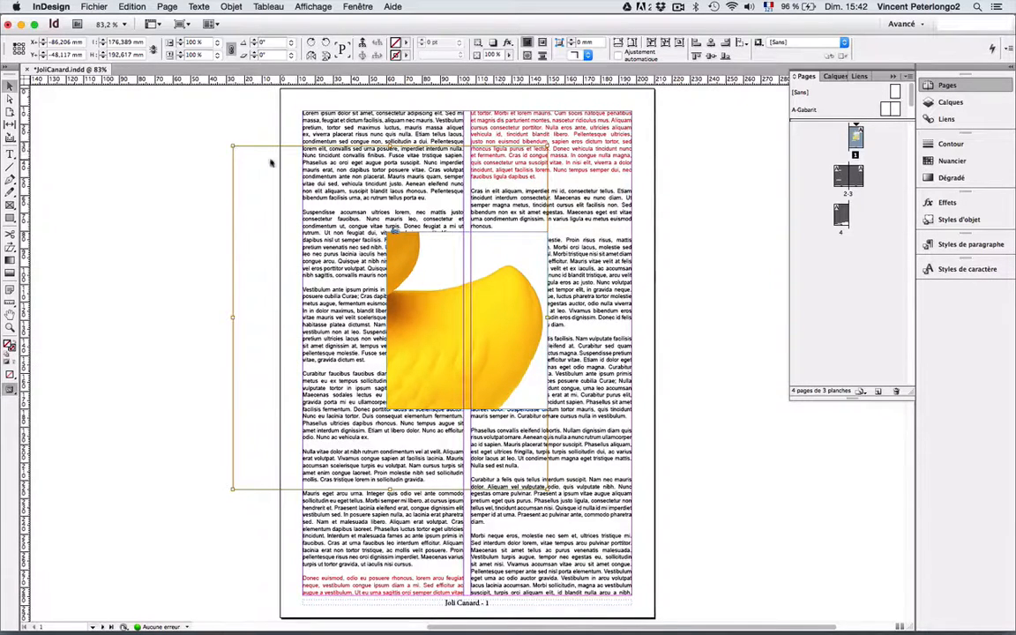
left_click_drag(232, 146, 310, 231)
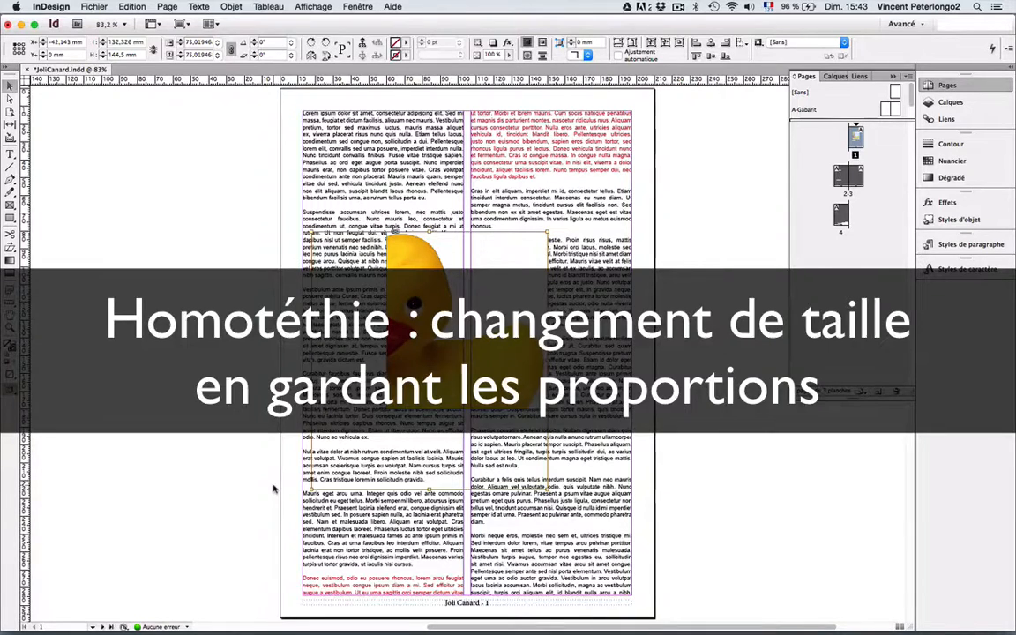
left_click_drag(313, 489, 390, 431)
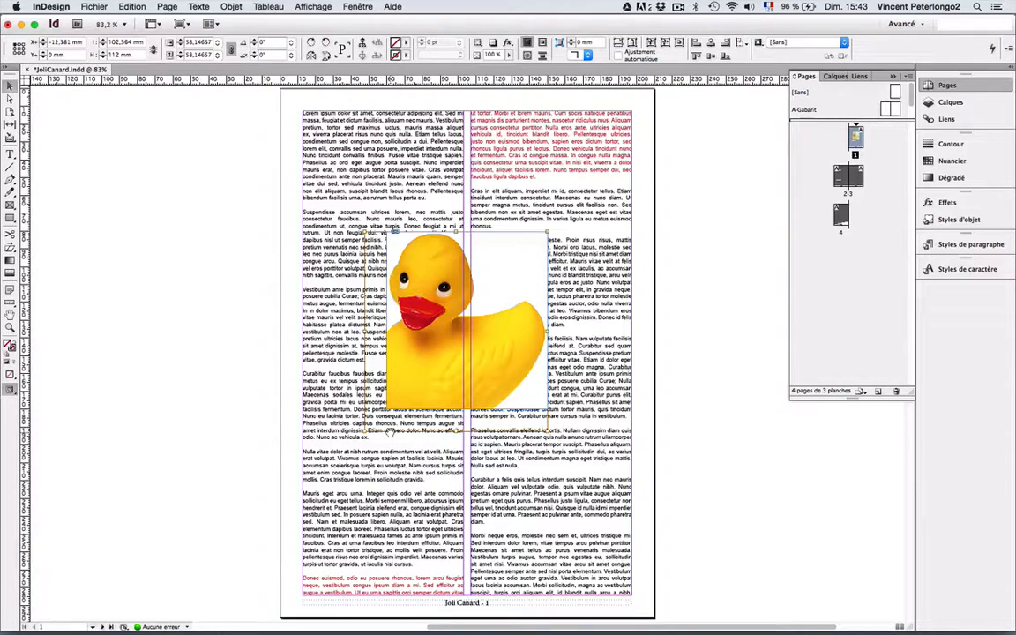
key("super+z")
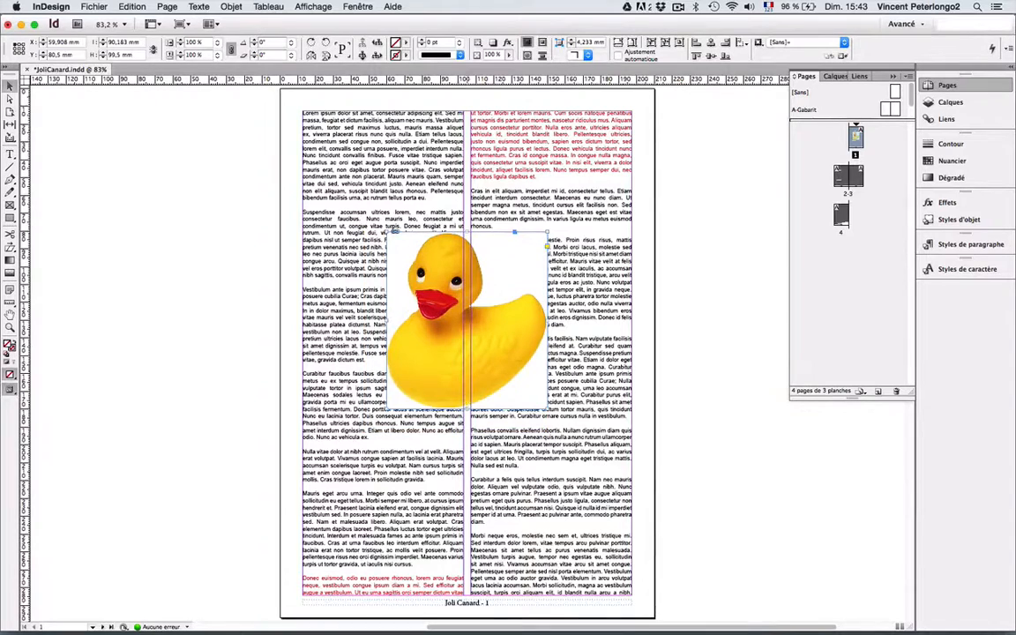
Step: Resize the duck's frame to about 129.6 by 71.5 mm and fill it proportionally with the image (Remplir le bloc proportionnellement)
left_click_drag(467, 411, 468, 360)
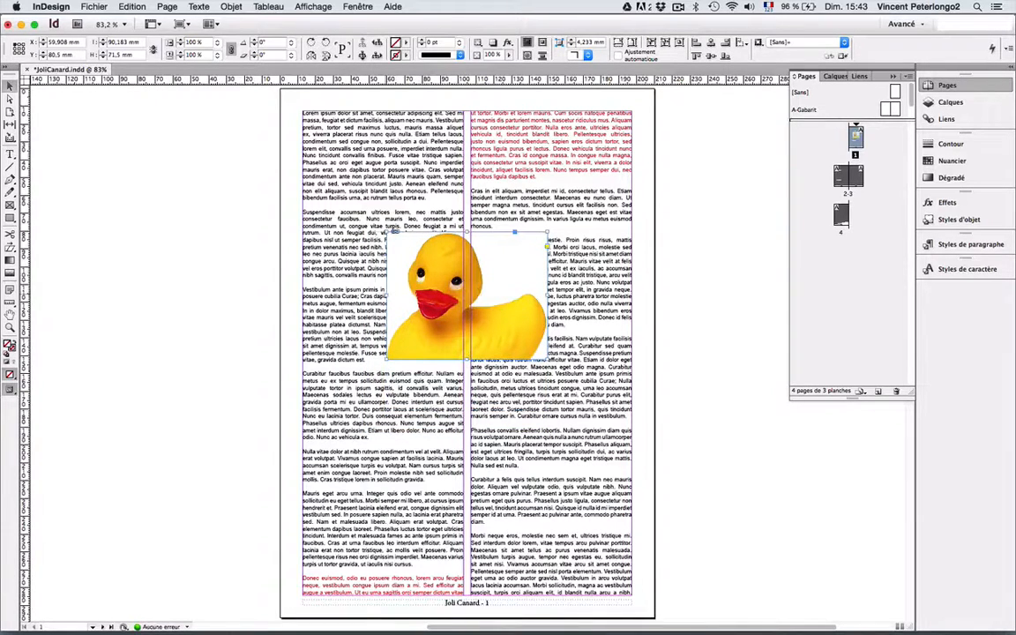
left_click_drag(388, 295, 317, 296)
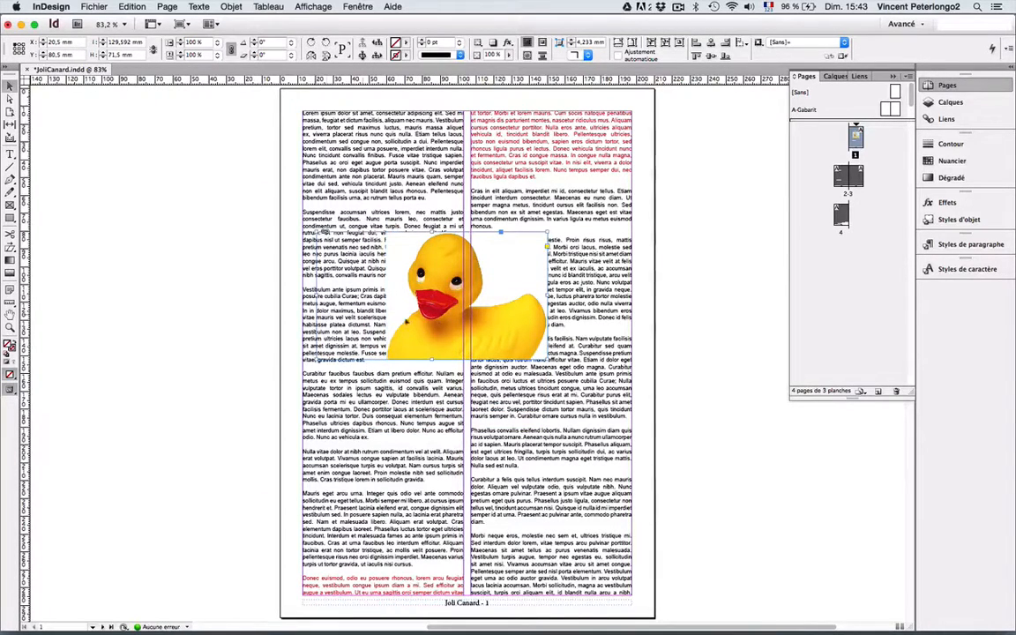
right_click(501, 331)
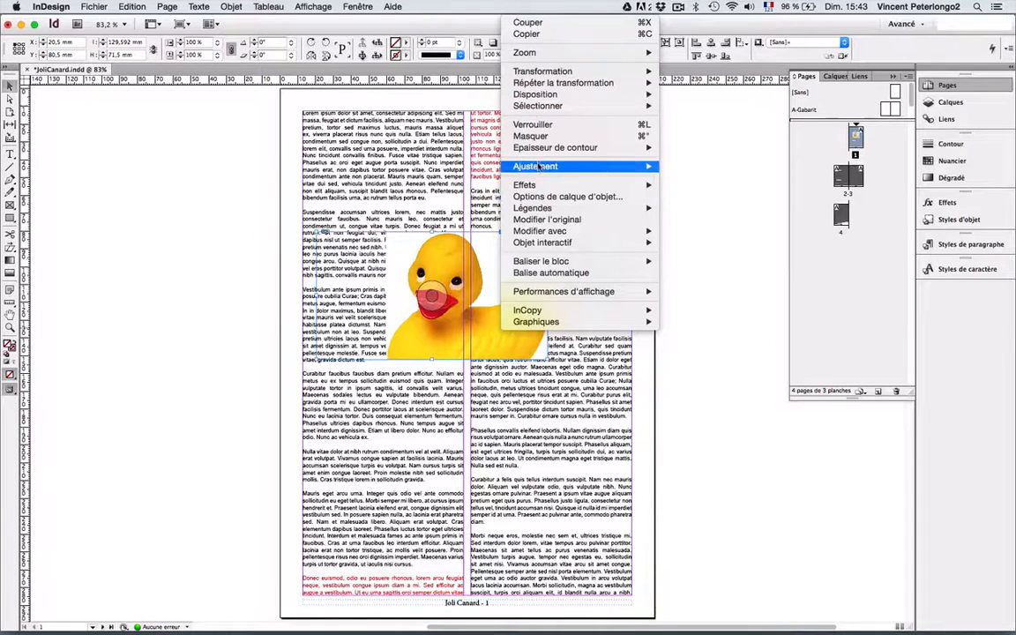
mouse_move(538, 165)
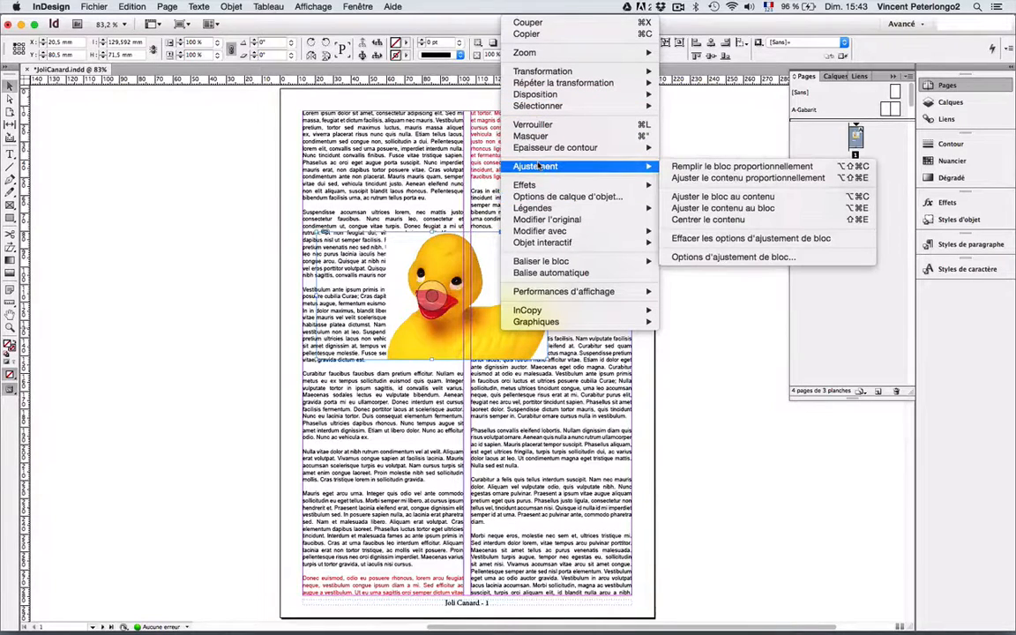
left_click(741, 167)
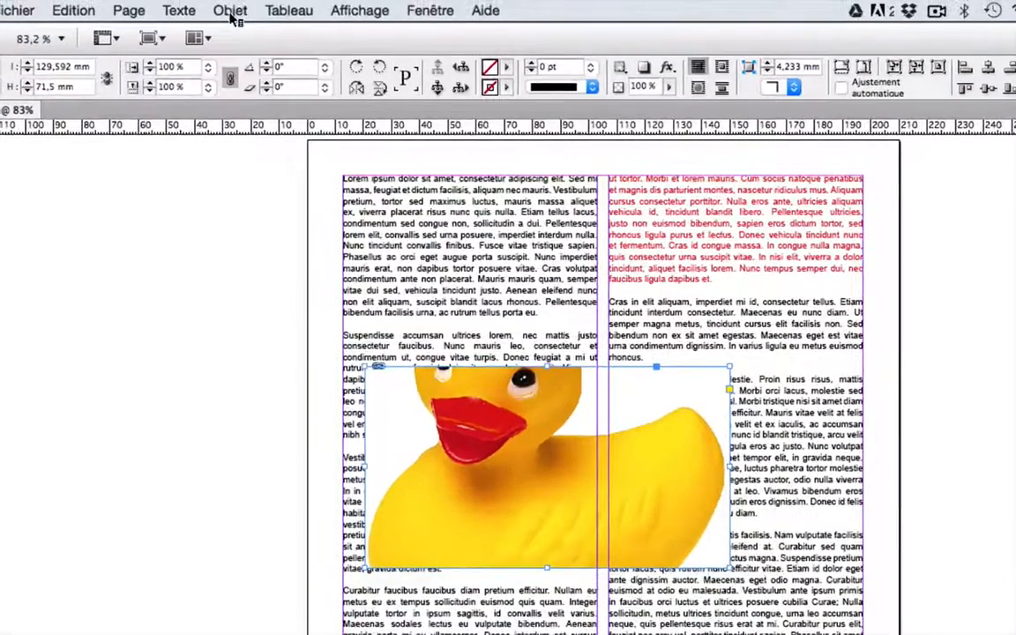
Step: Try fitting the duck image proportionally inside its frame (Ajuster le contenu proportionnellement), and undo the adjustment
left_click(229, 6)
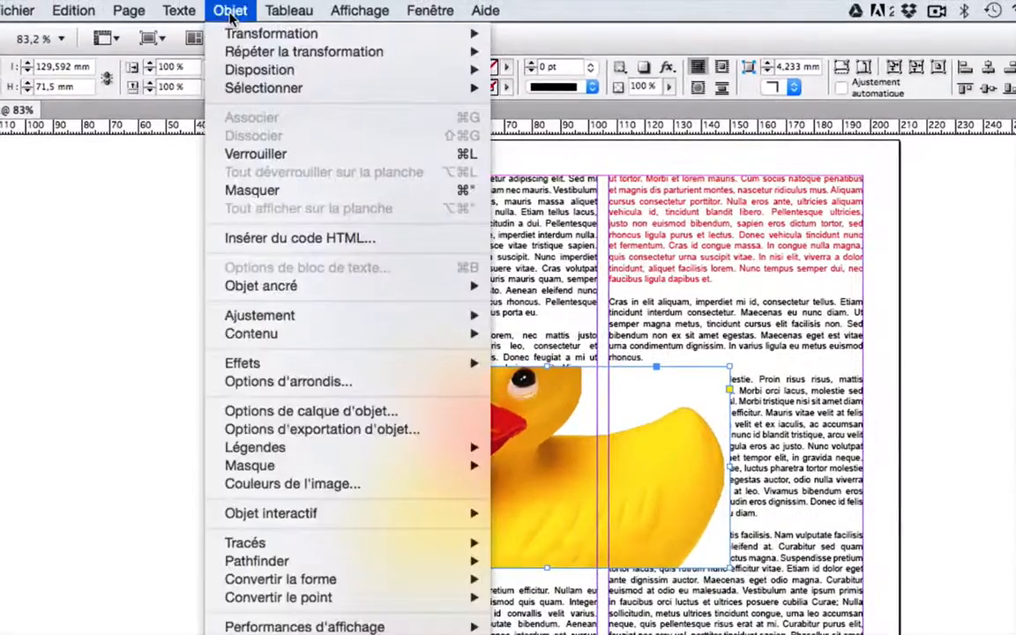
mouse_move(265, 315)
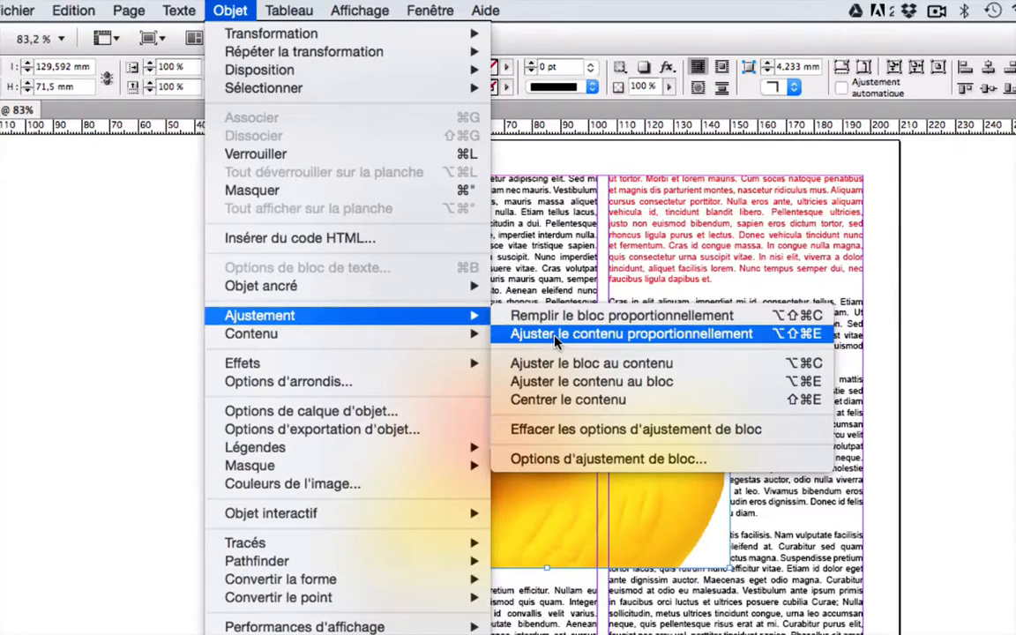
left_click(554, 335)
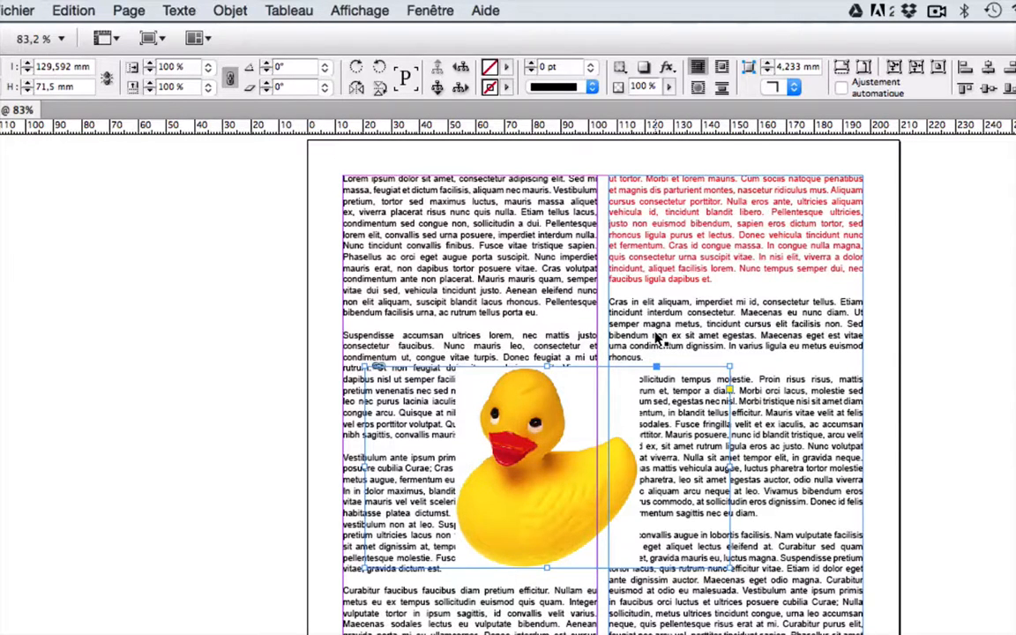
left_click(73, 11)
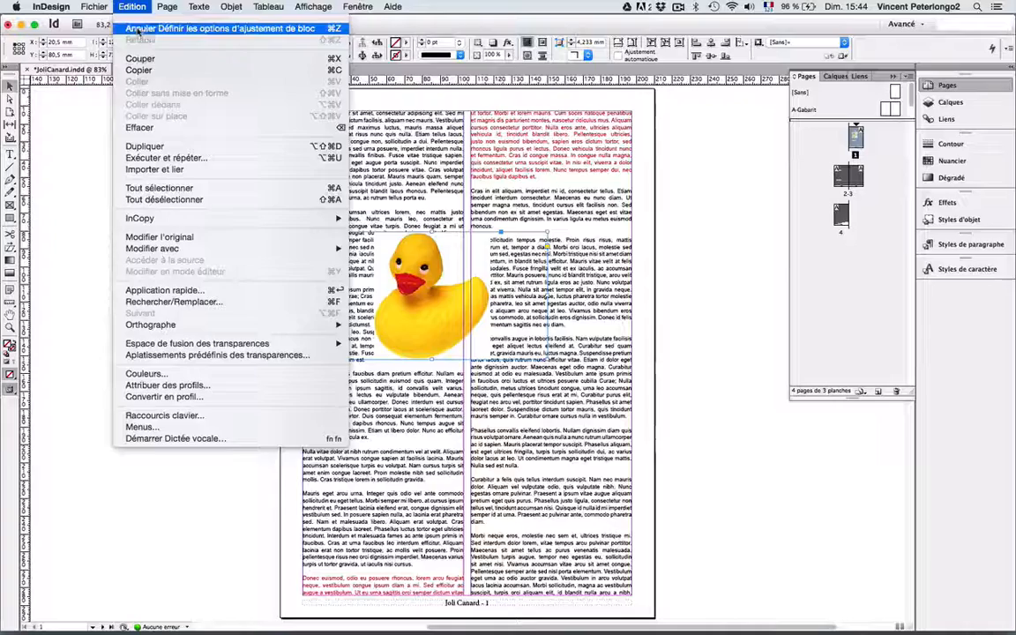
left_click(141, 28)
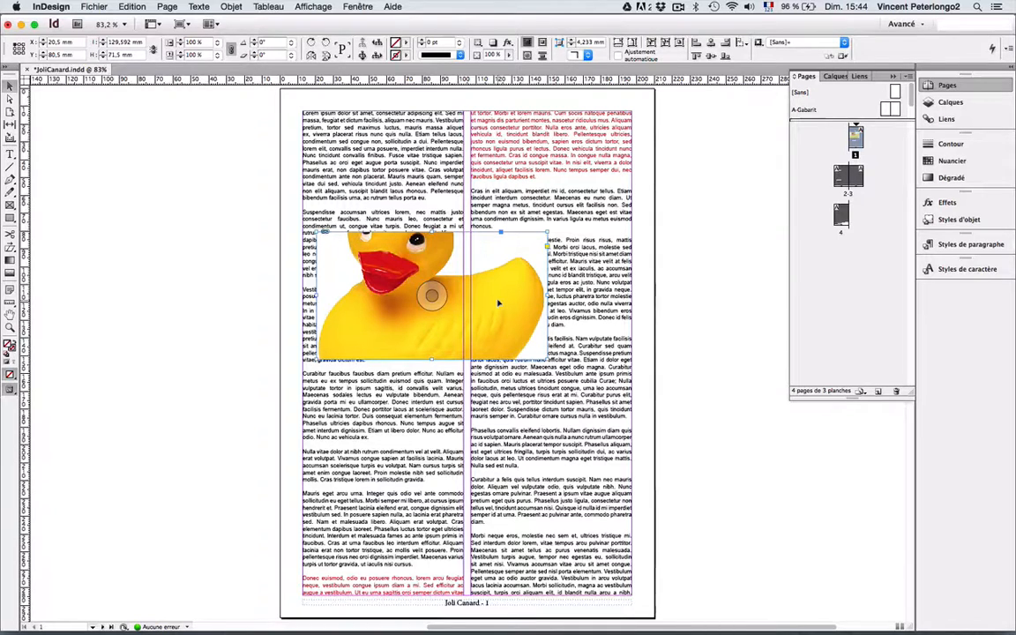
Step: Fit the frame to the duck image (Ajuster le bloc au contenu) and crop it from above to a height of about 86.5 mm
right_click(499, 303)
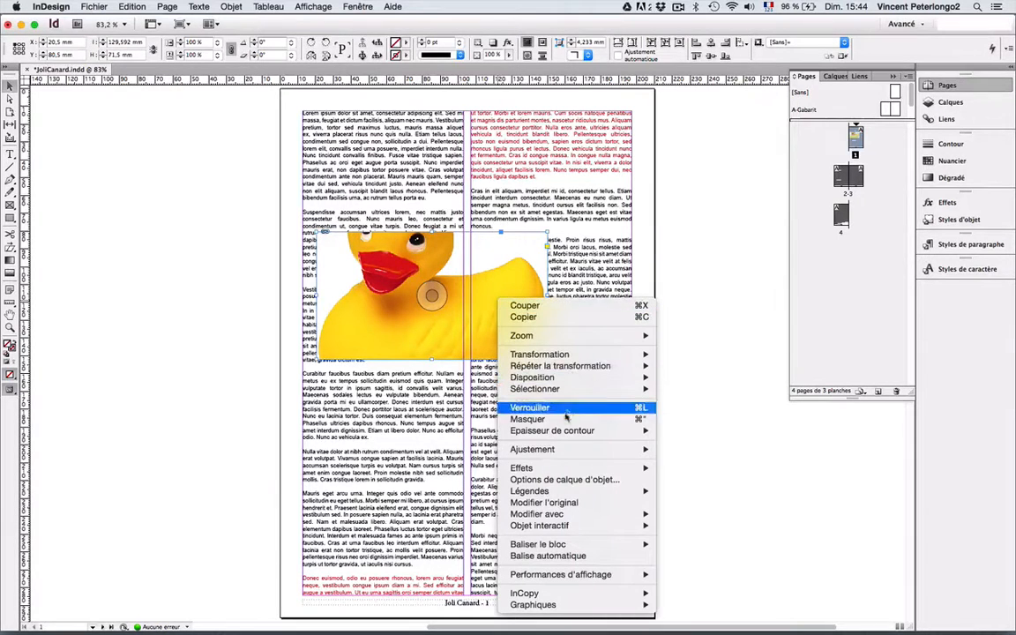
mouse_move(565, 449)
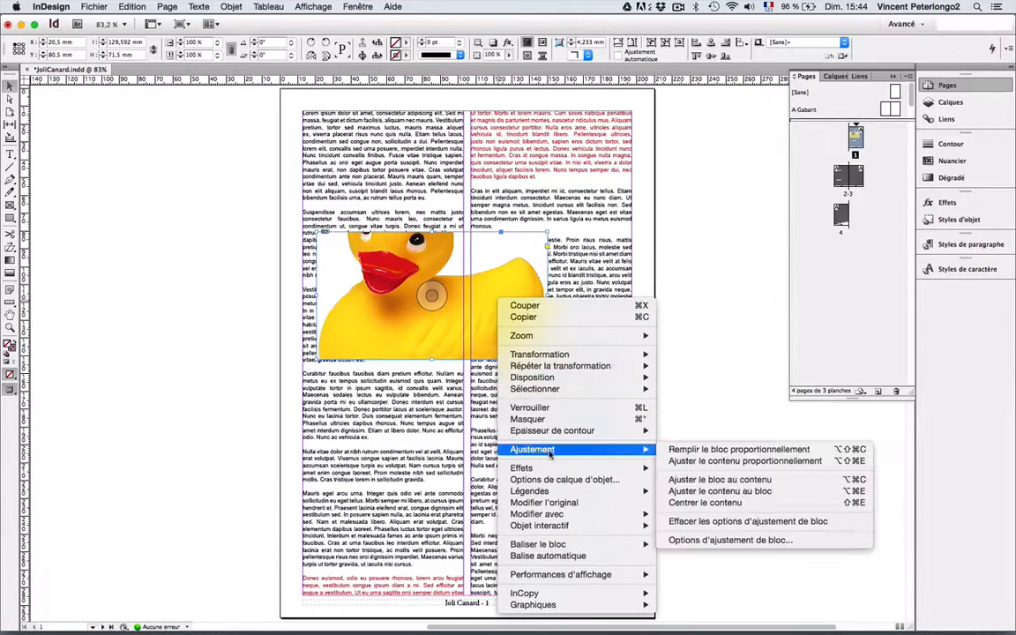
left_click(719, 481)
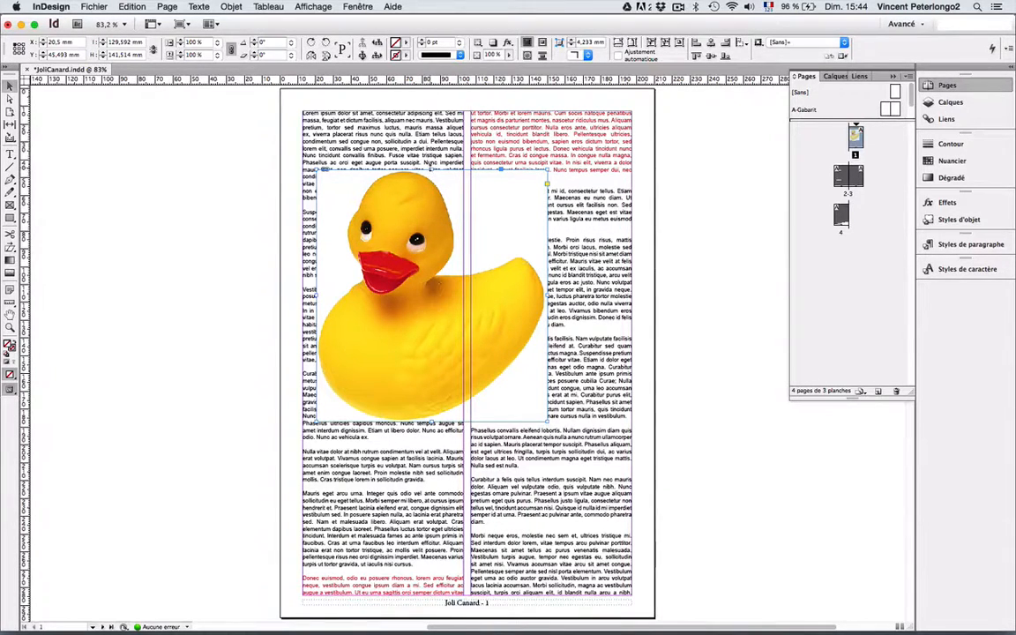
left_click_drag(432, 169, 434, 269)
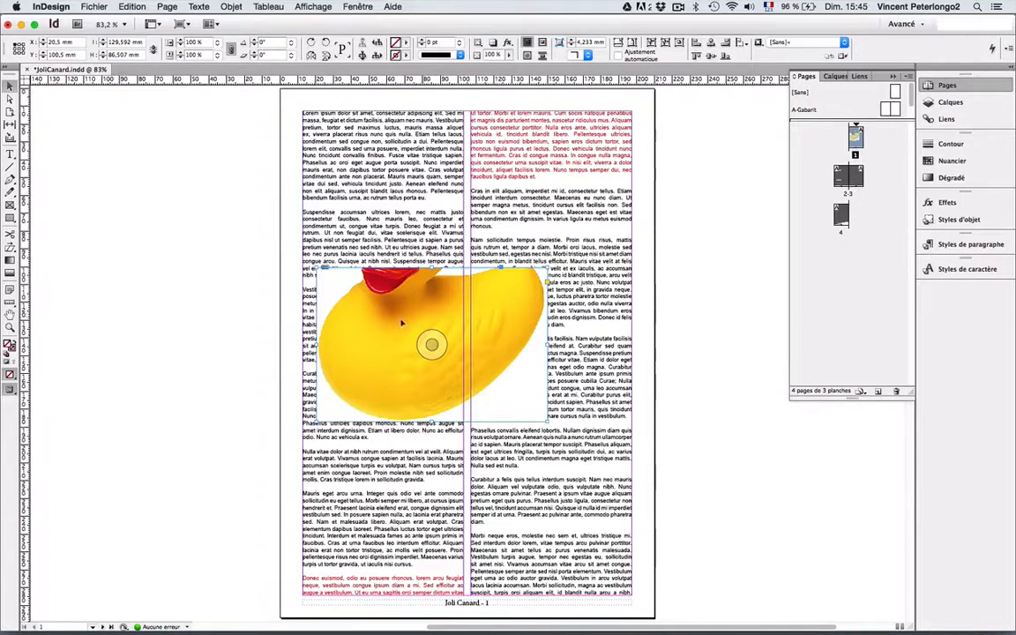
Step: Shift the duck image to the left within its frame, try stretching it to the frame (Ajuster le contenu au bloc), and undo the stretch
left_click(431, 344)
left_click_drag(460, 326, 353, 322)
right_click(353, 322)
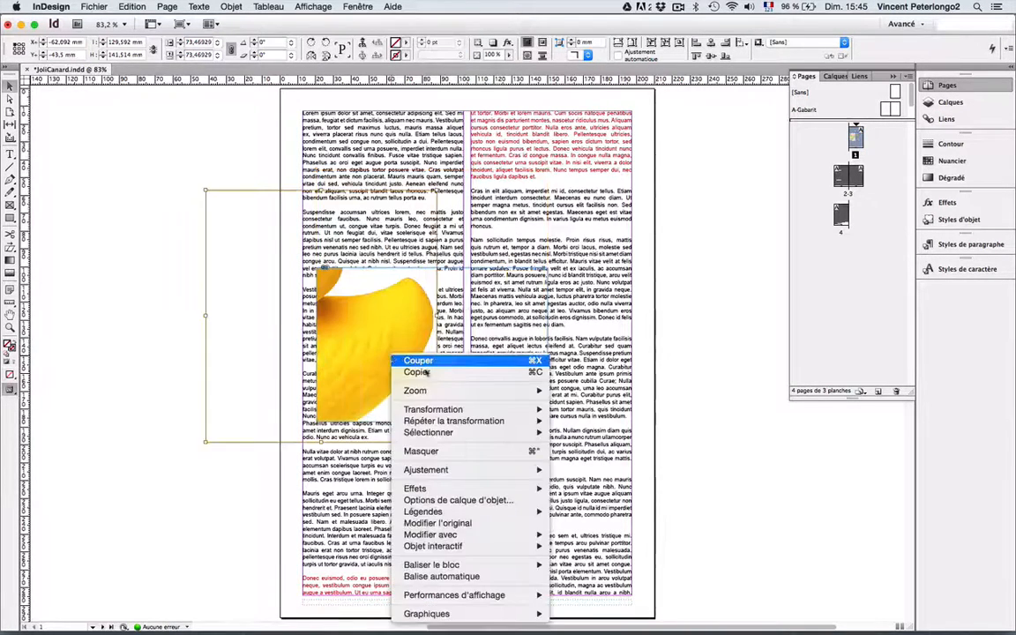
mouse_move(426, 470)
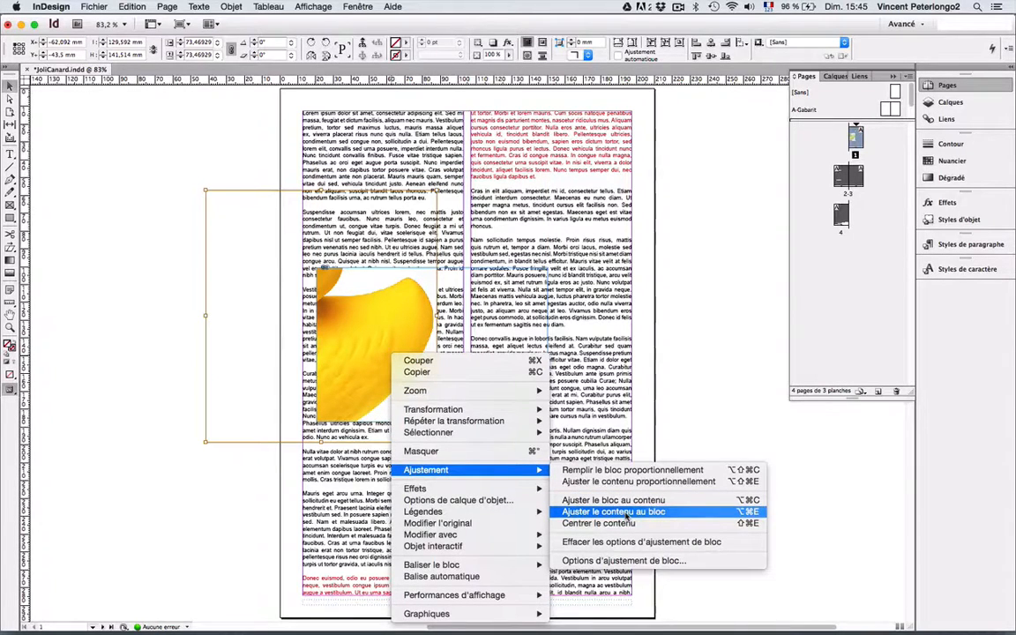
left_click(626, 518)
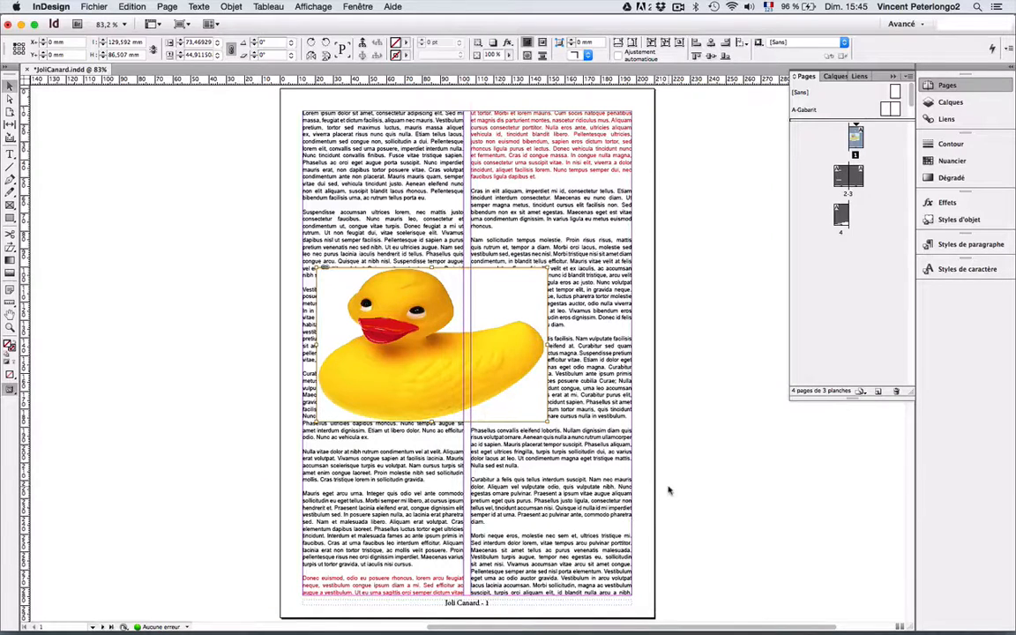
left_click(131, 6)
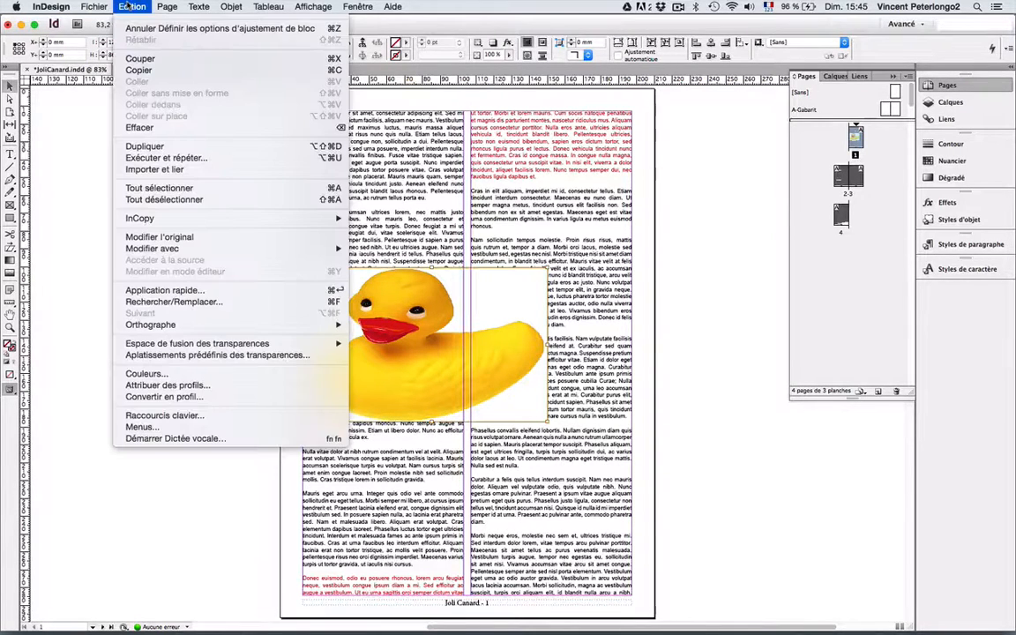
left_click(135, 25)
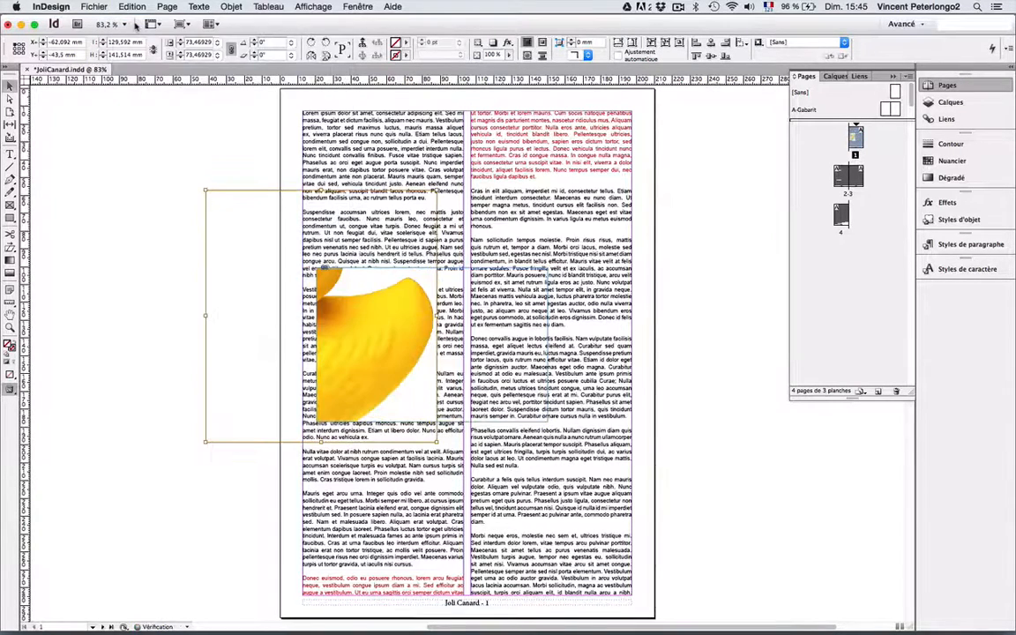
Step: Center the duck image inside its frame (Centrer le contenu)
right_click(398, 346)
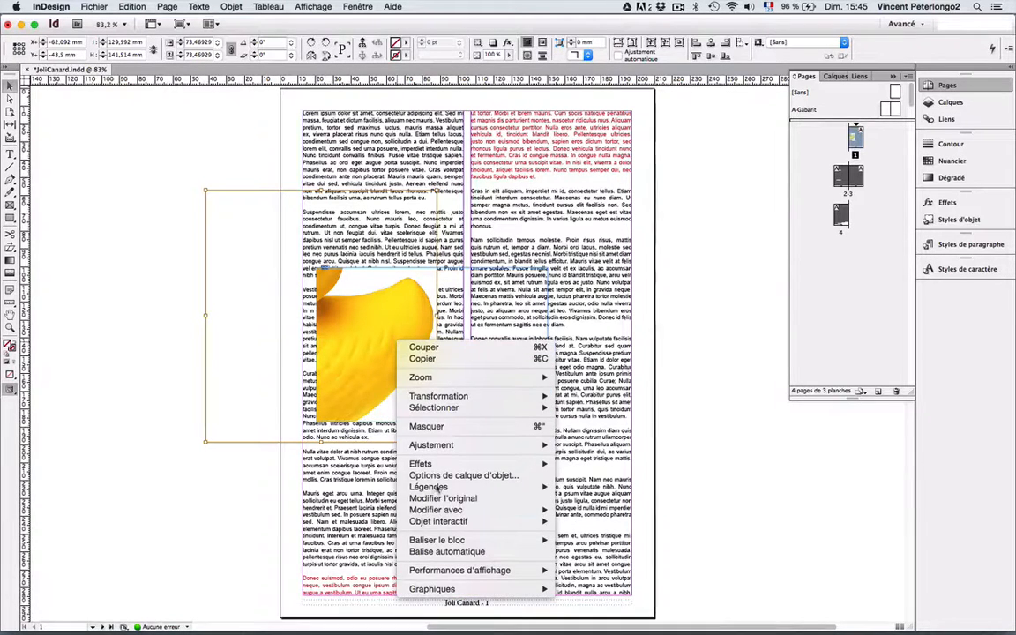
mouse_move(494, 446)
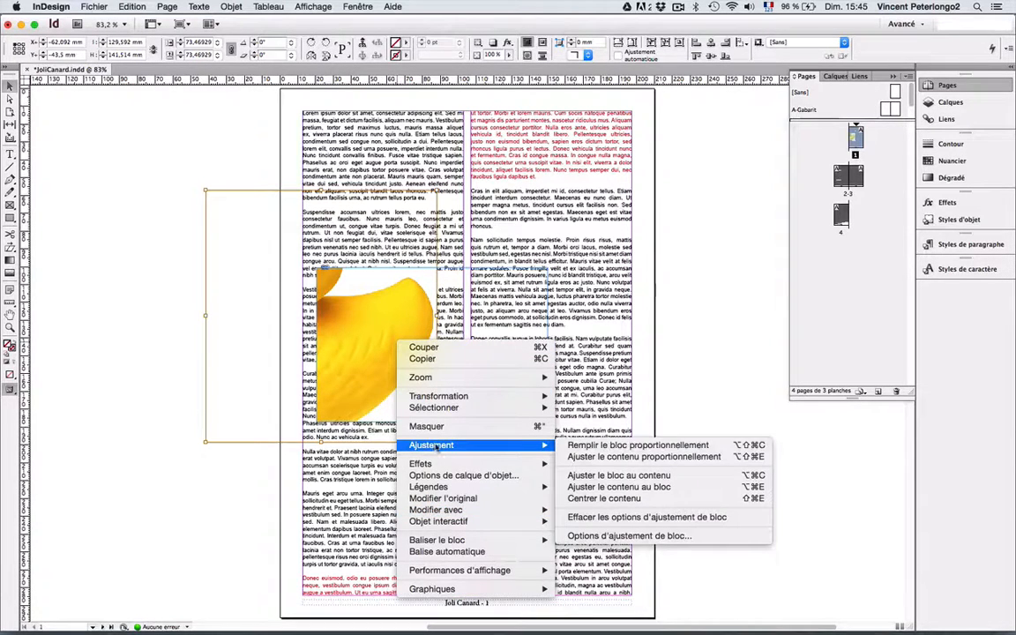
left_click(638, 500)
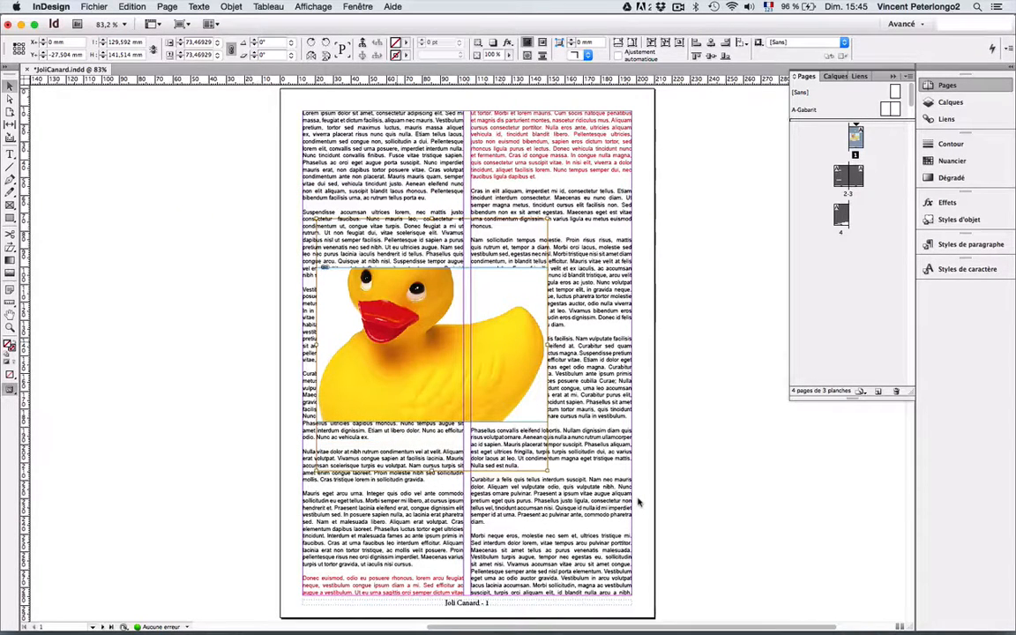
Step: Fit the frame to the whole duck image (Ajuster le bloc au contenu) and deselect it
right_click(509, 112)
mouse_move(558, 199)
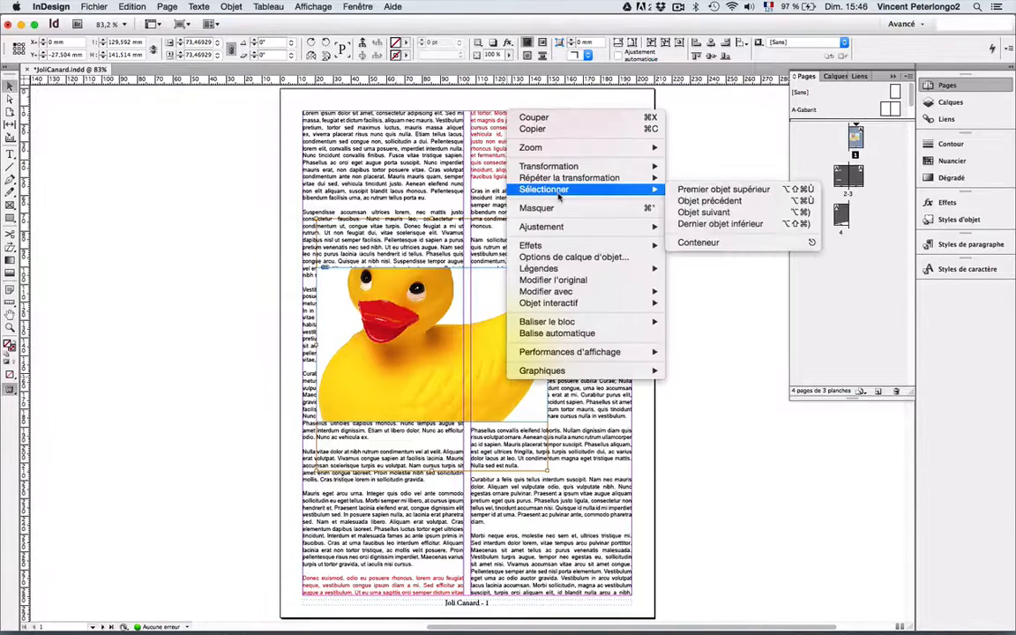
mouse_move(618, 227)
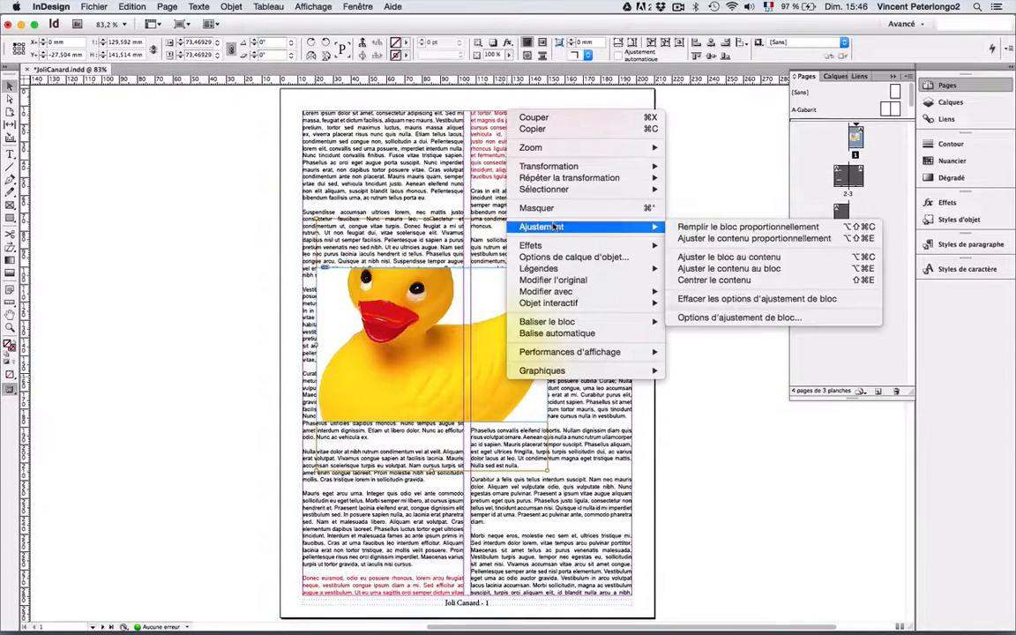
left_click(756, 258)
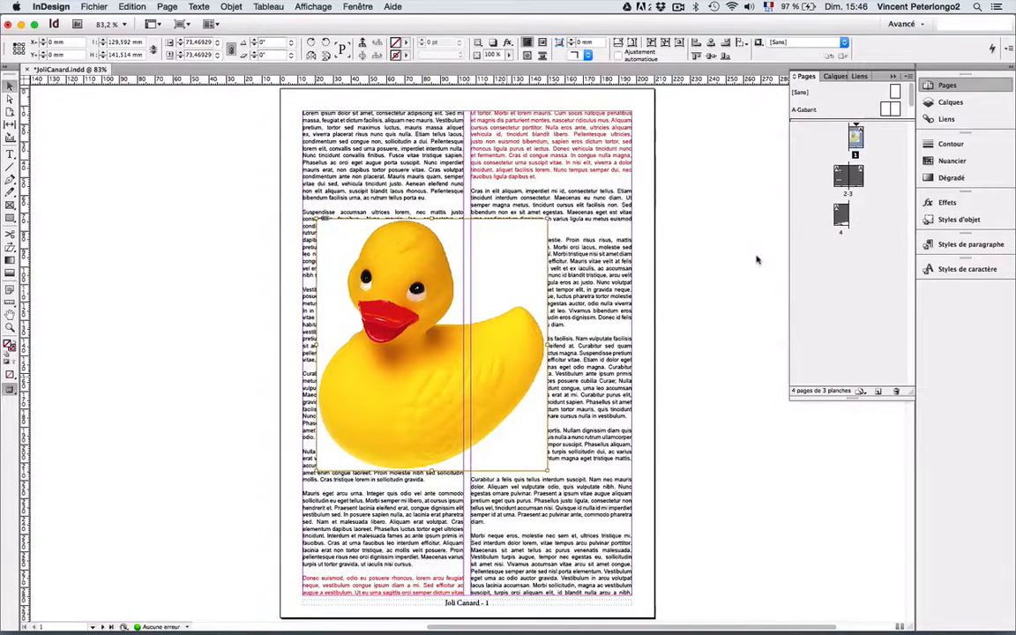
left_click(757, 260)
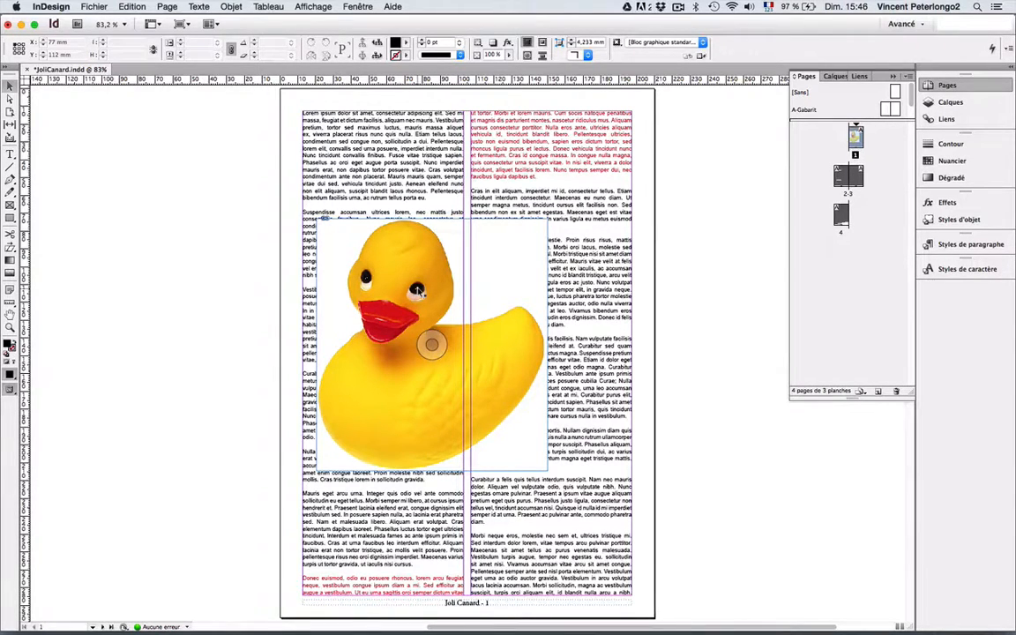
Step: Select the duck's frame, display the keyboard viewer (Visualiseur de clavier), and place it below the duck
left_click(418, 290)
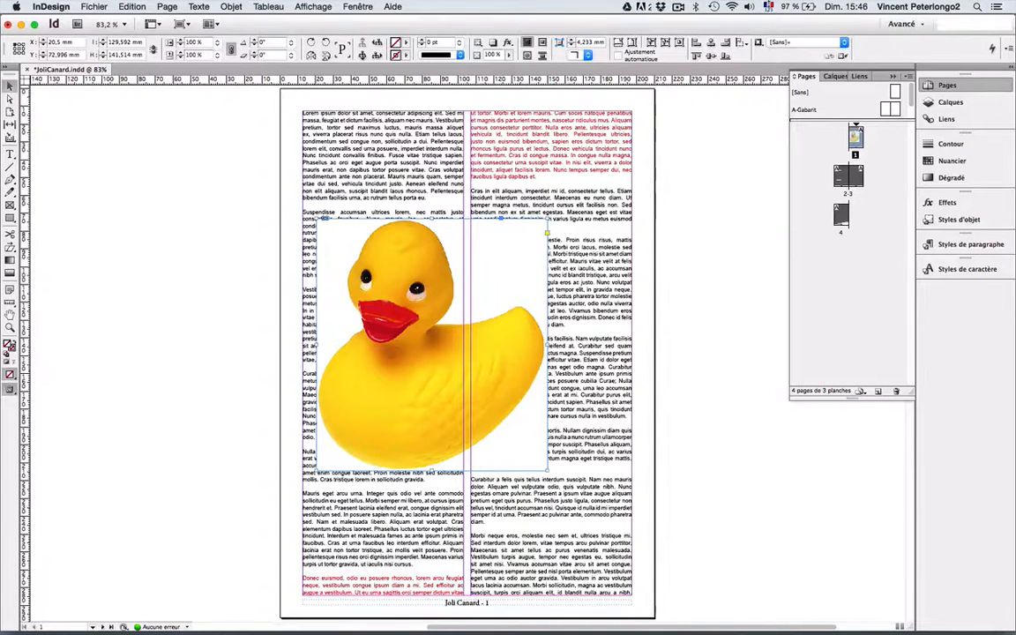
left_click(769, 7)
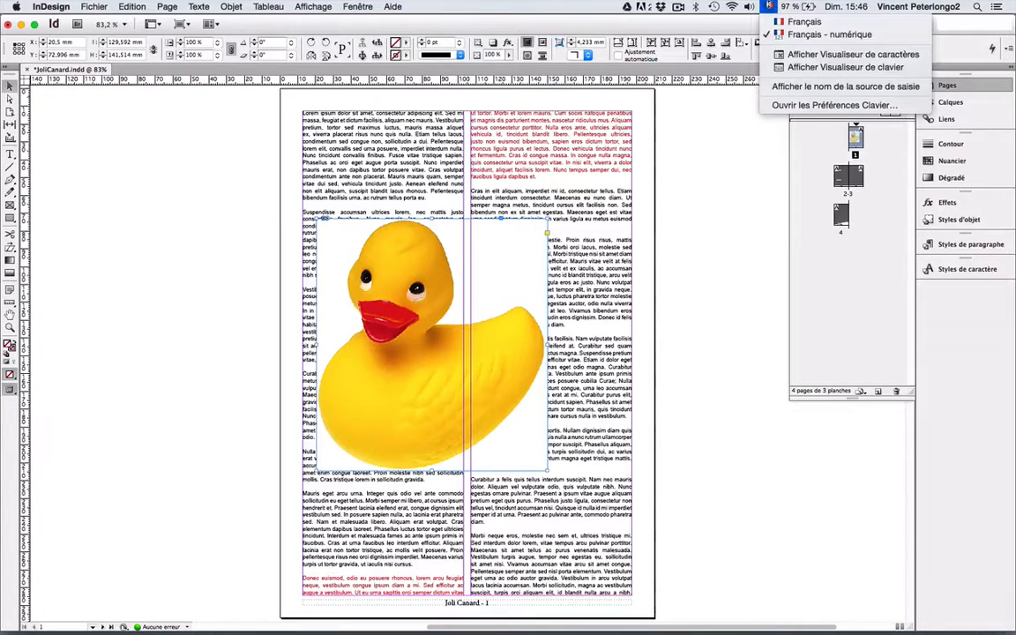
left_click(801, 67)
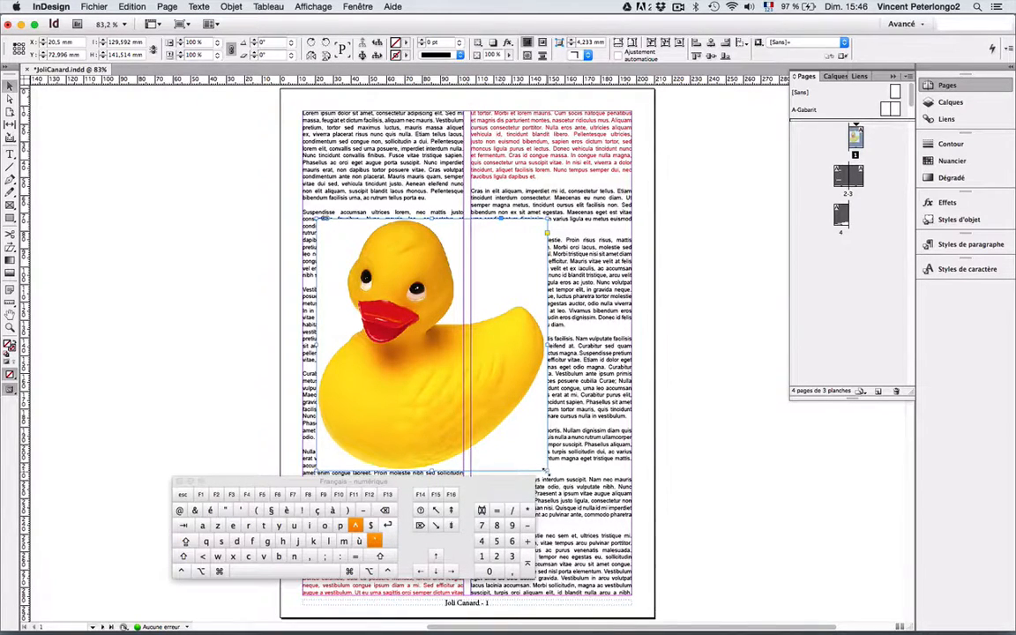
left_click_drag(318, 478, 485, 477)
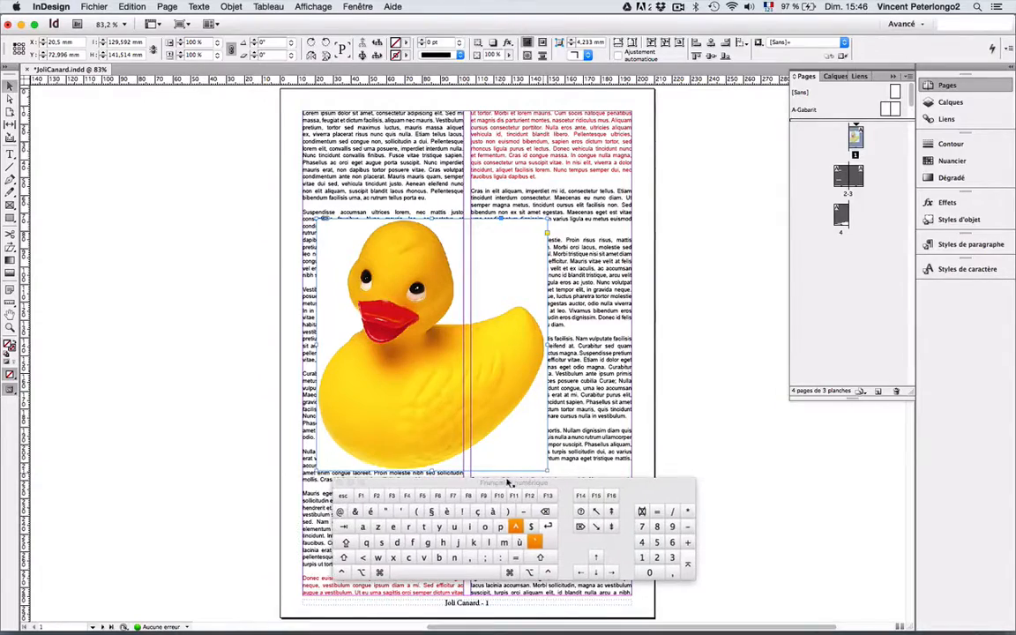
Step: Try rotating the duck's frame and scaling it together with its image without keeping proportions, undoing each change
scroll(528, 483, "up", 5)
scroll(528, 484, "up", 1)
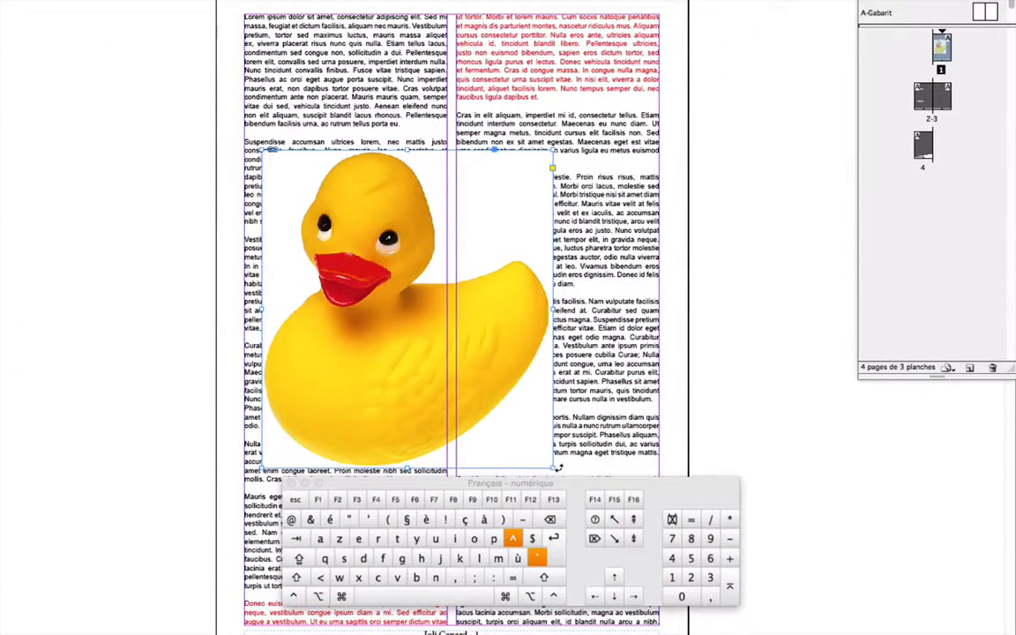
left_click_drag(558, 471, 620, 413)
key("super")
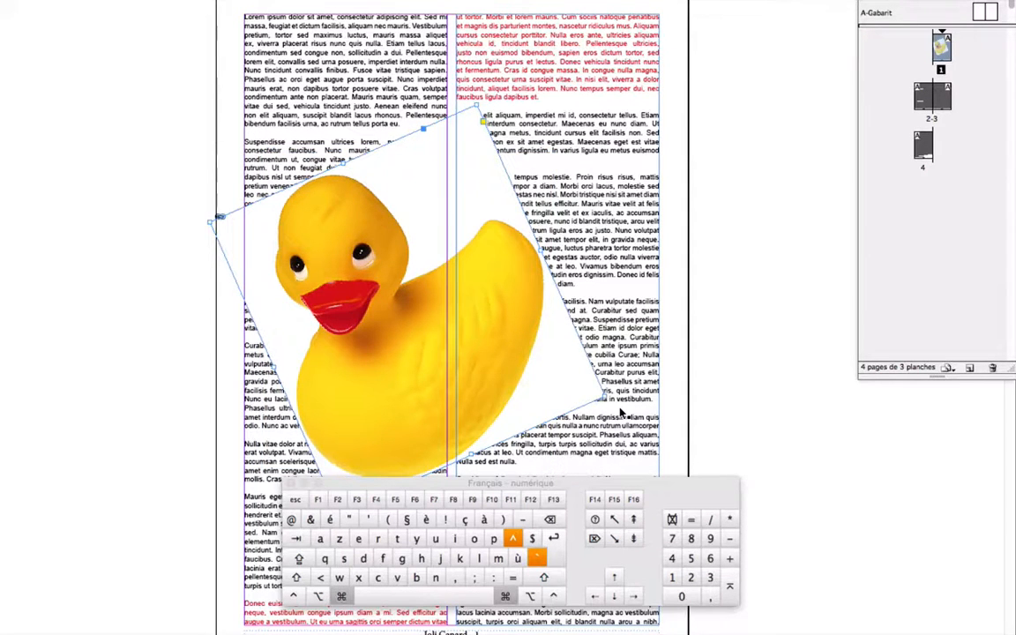
key("super+z")
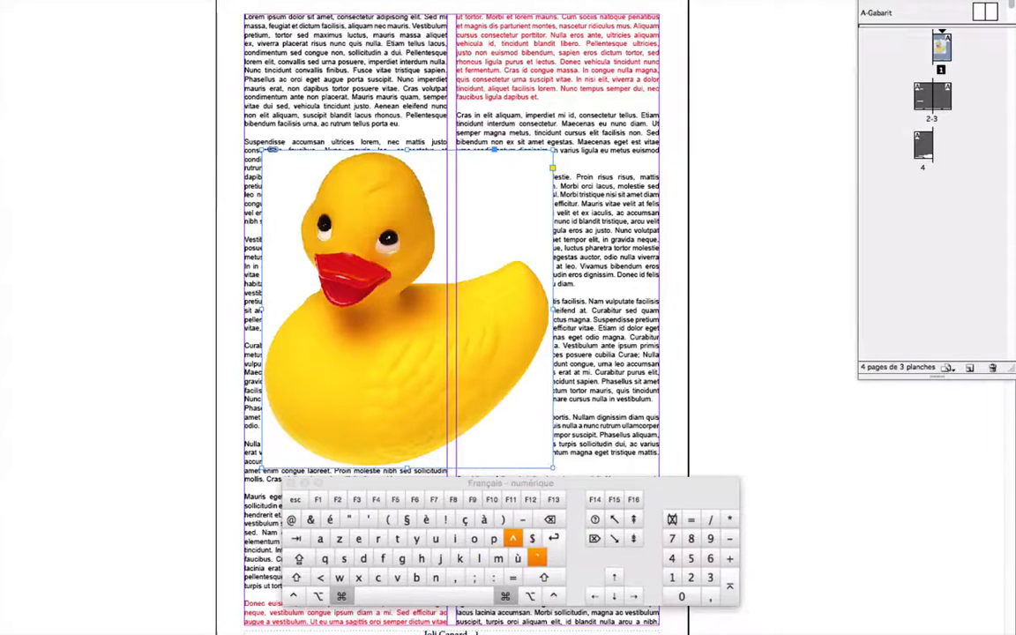
left_click_drag(554, 469, 578, 287)
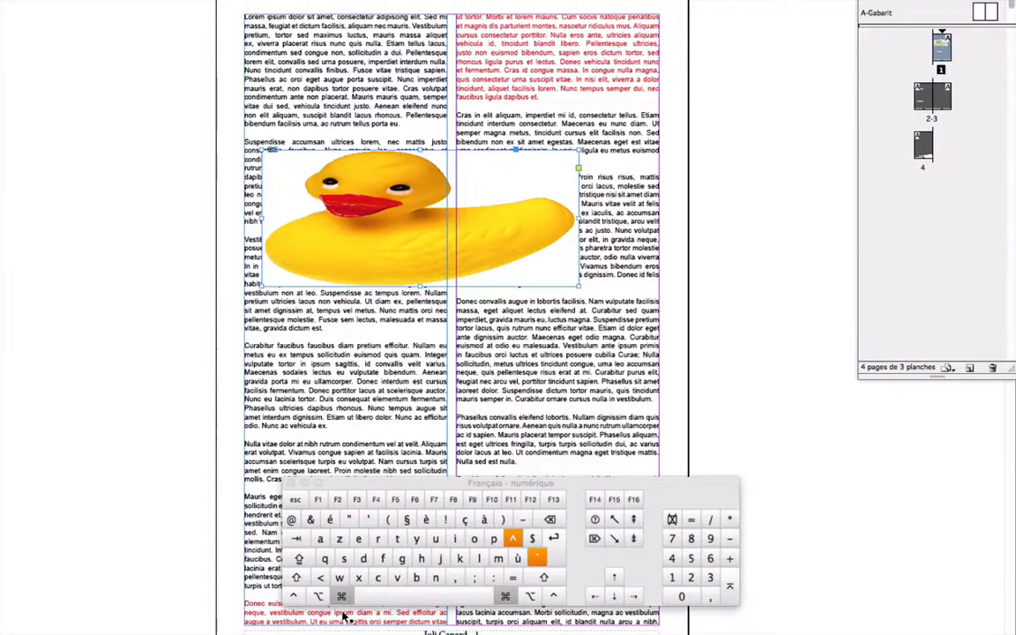
key("super+z")
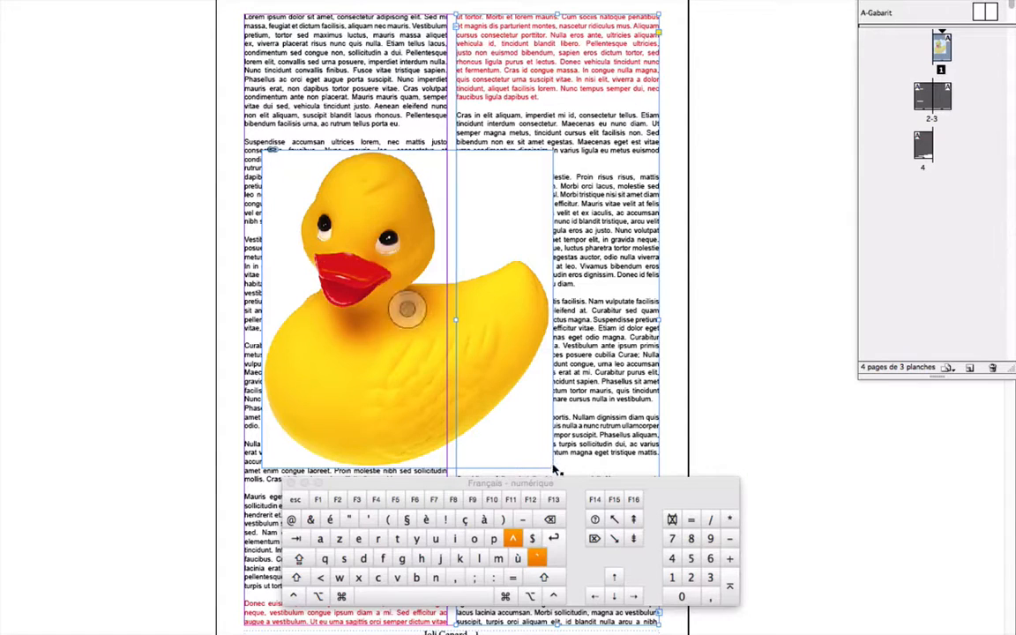
Step: Scale the duck image and its frame together proportionally to about 76.7 by 83.7 mm and place it across the gutter between the text columns
left_click(390, 371)
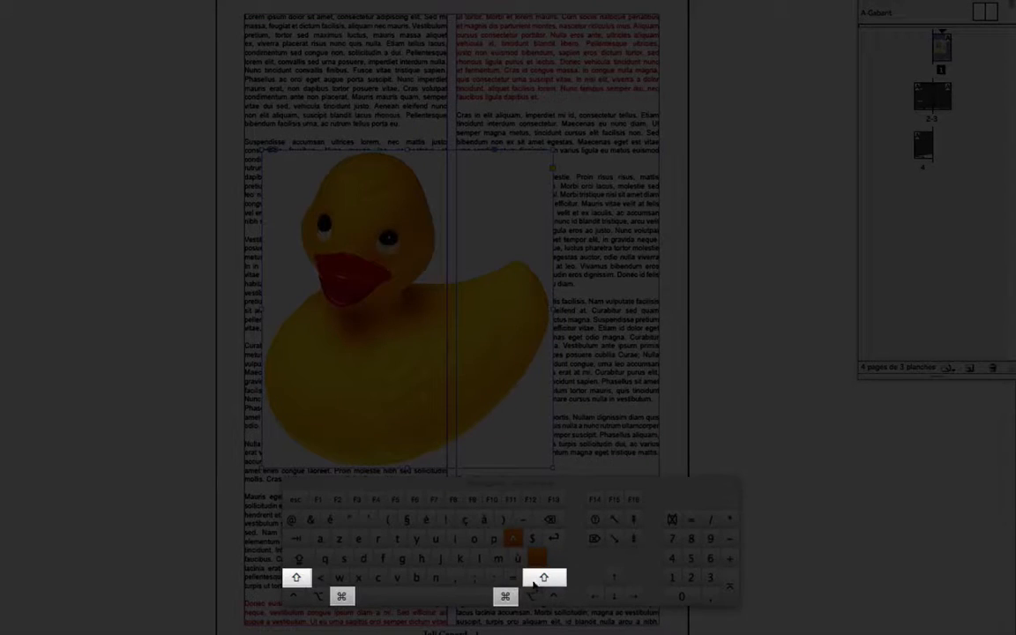
key("shift")
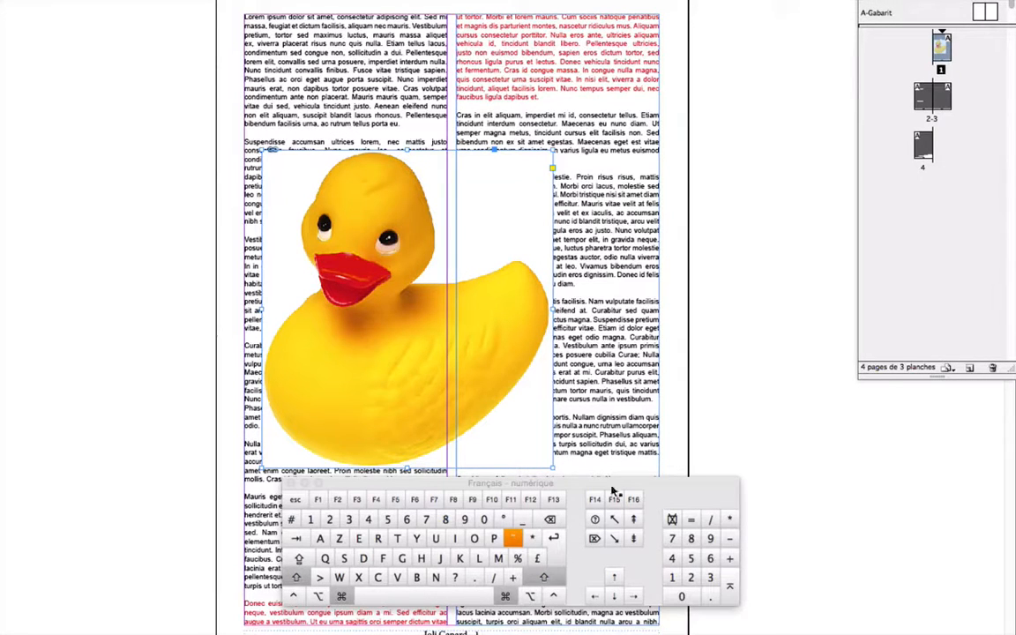
left_click_drag(550, 465, 471, 357)
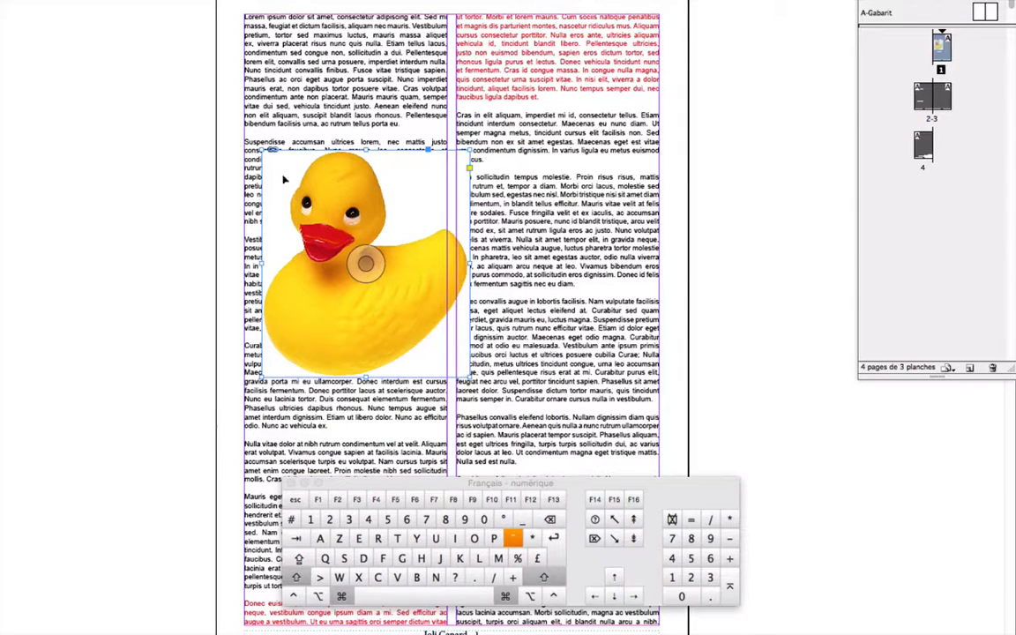
left_click_drag(263, 151, 287, 179)
left_click_drag(293, 176, 300, 189)
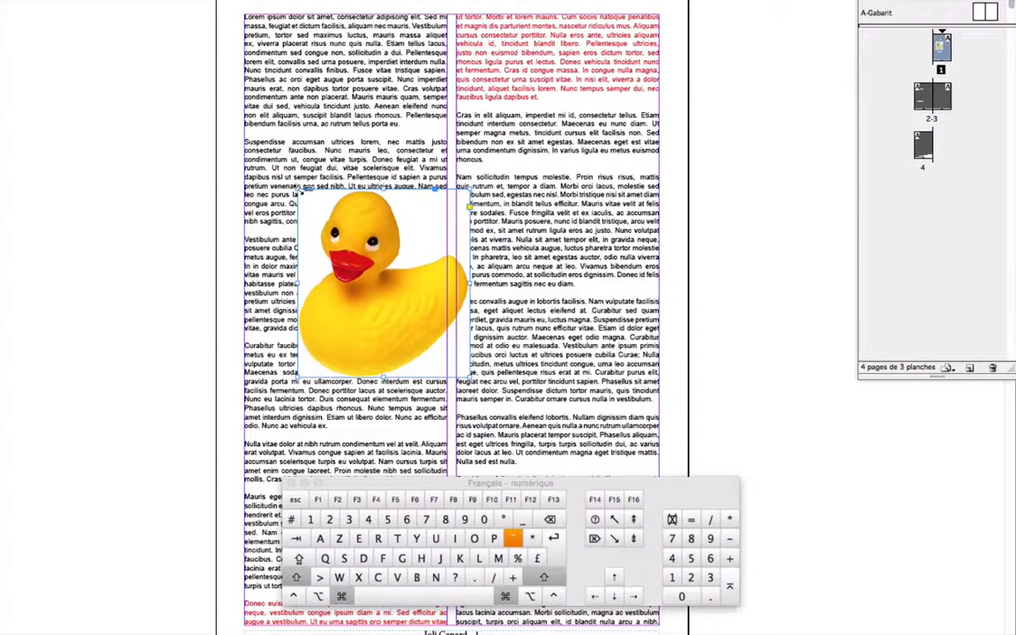
left_click_drag(384, 323, 456, 324)
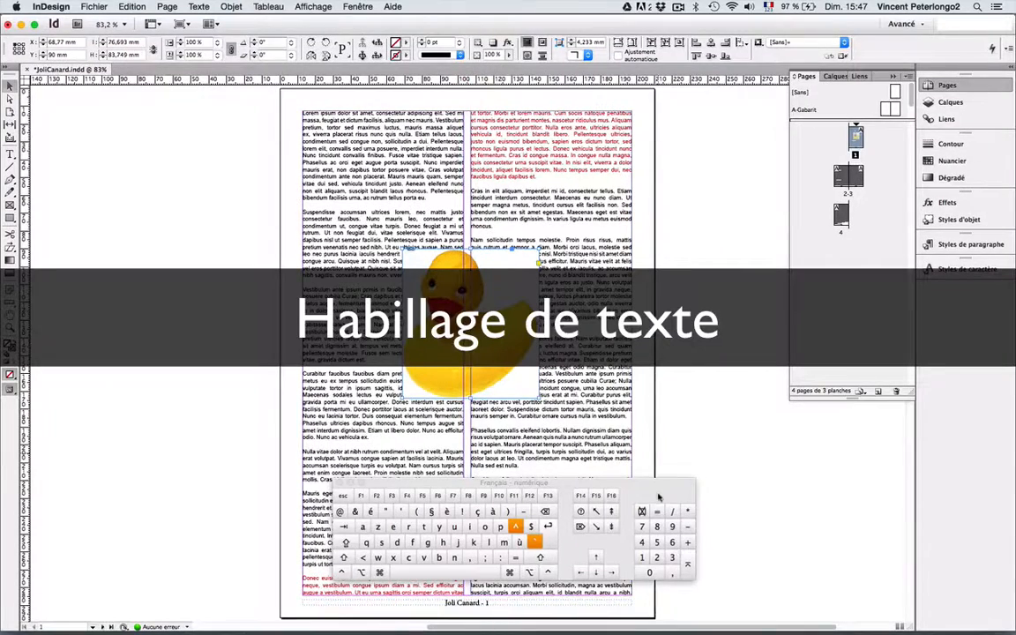
Step: Move the keyboard viewer away from the duck and display the text wrap options (Habillage de texte) beside the image
left_click_drag(659, 497, 357, 537)
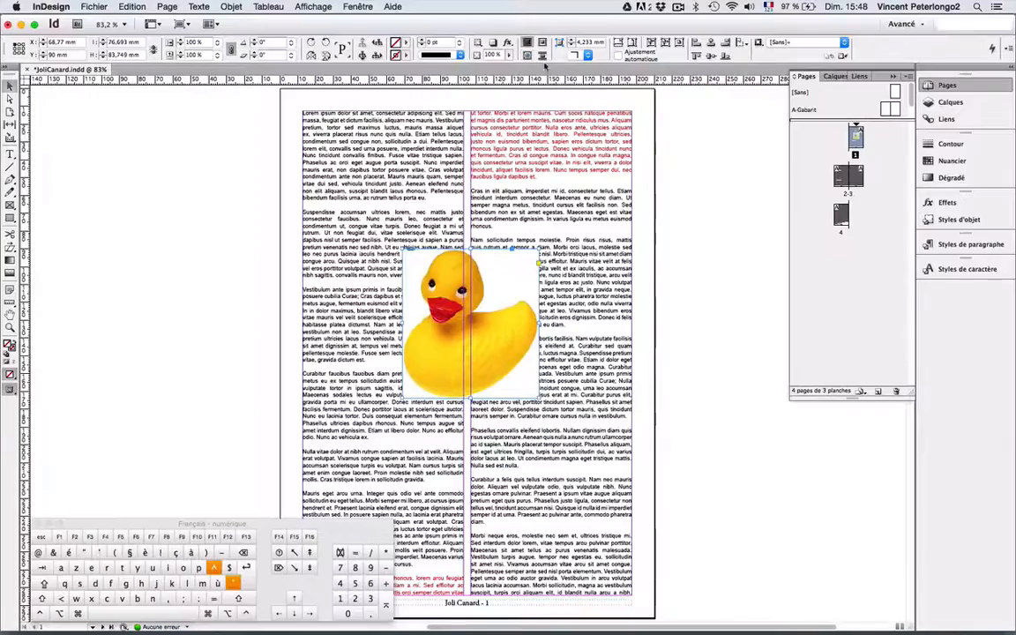
left_click(357, 6)
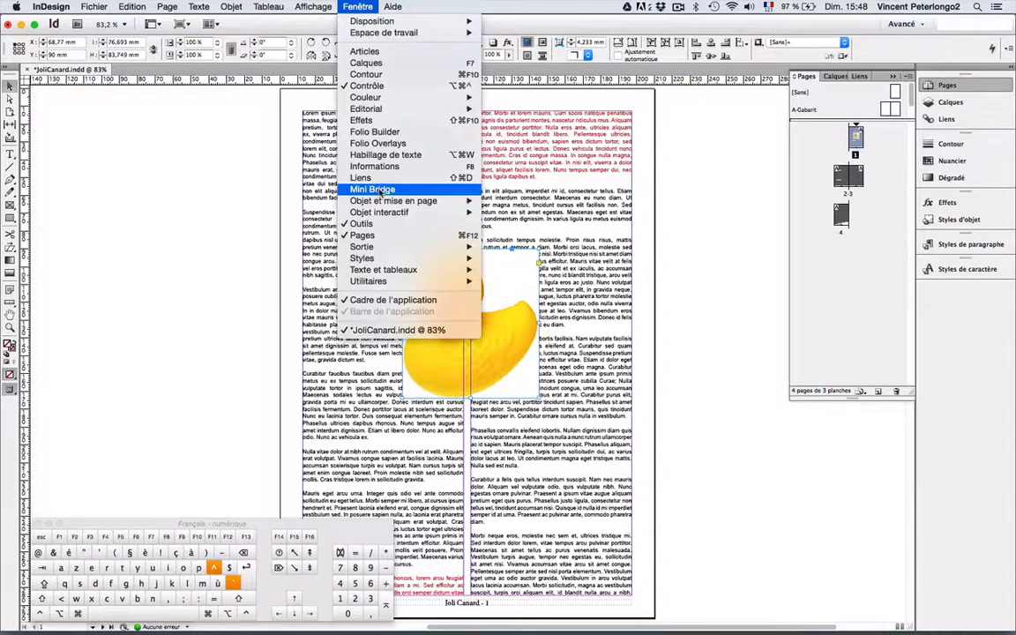
left_click(382, 156)
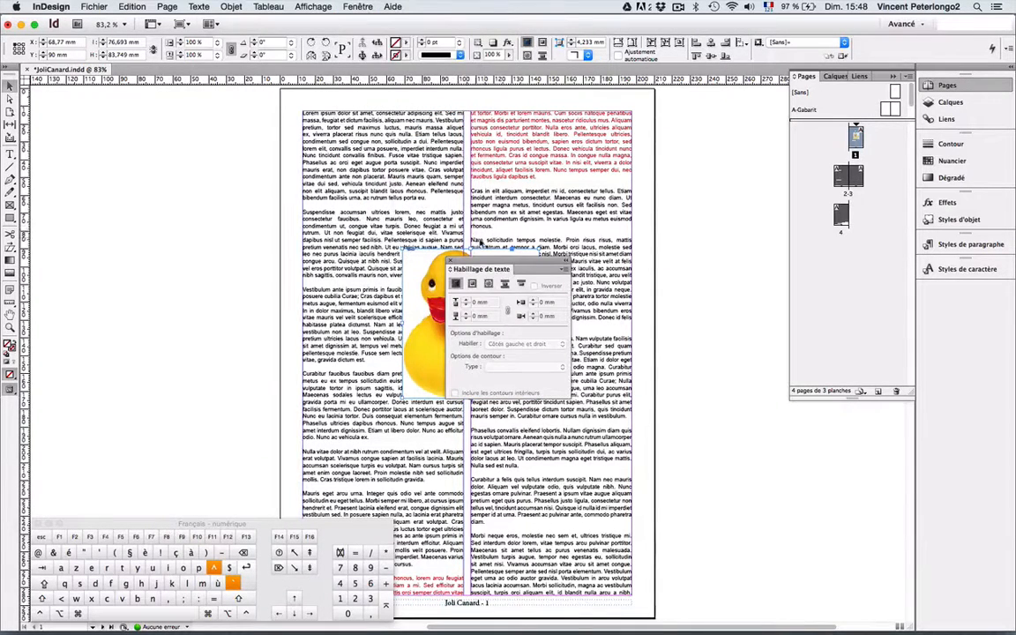
left_click_drag(495, 206, 641, 259)
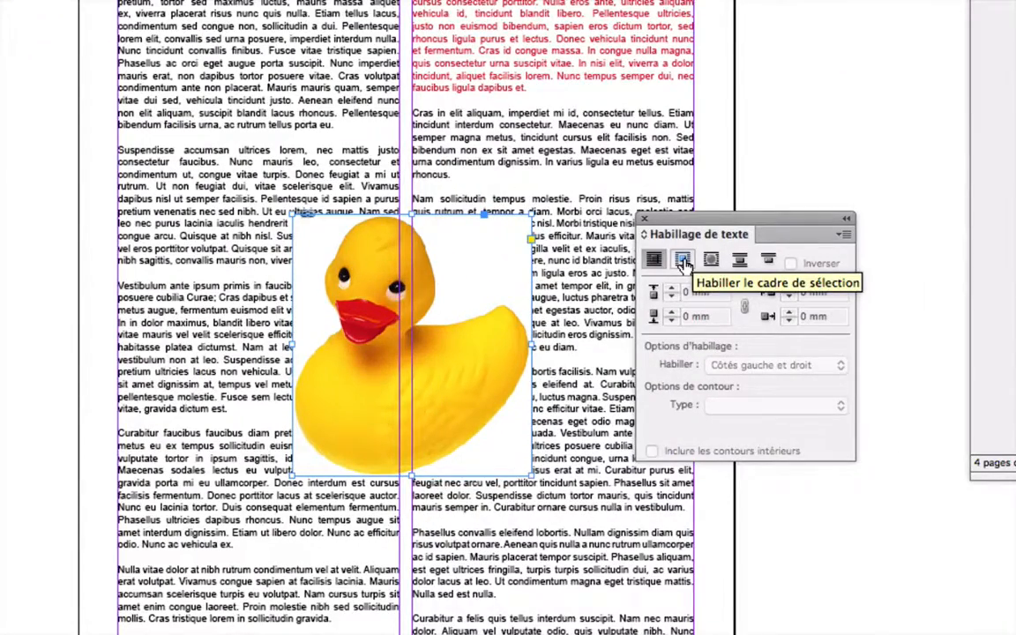
Step: Wrap the text around the duck's bounding box (Habiller le cadre de sélection) with 3 mm offsets on all sides, and close the wrap options
left_click(683, 261)
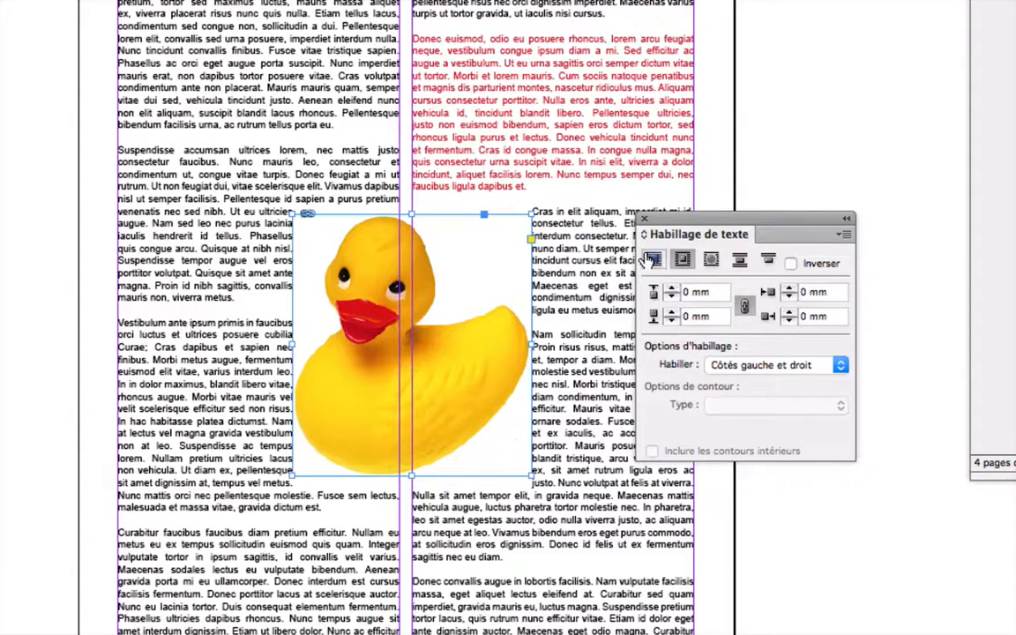
left_click(671, 292)
left_click(670, 293)
left_click(670, 292)
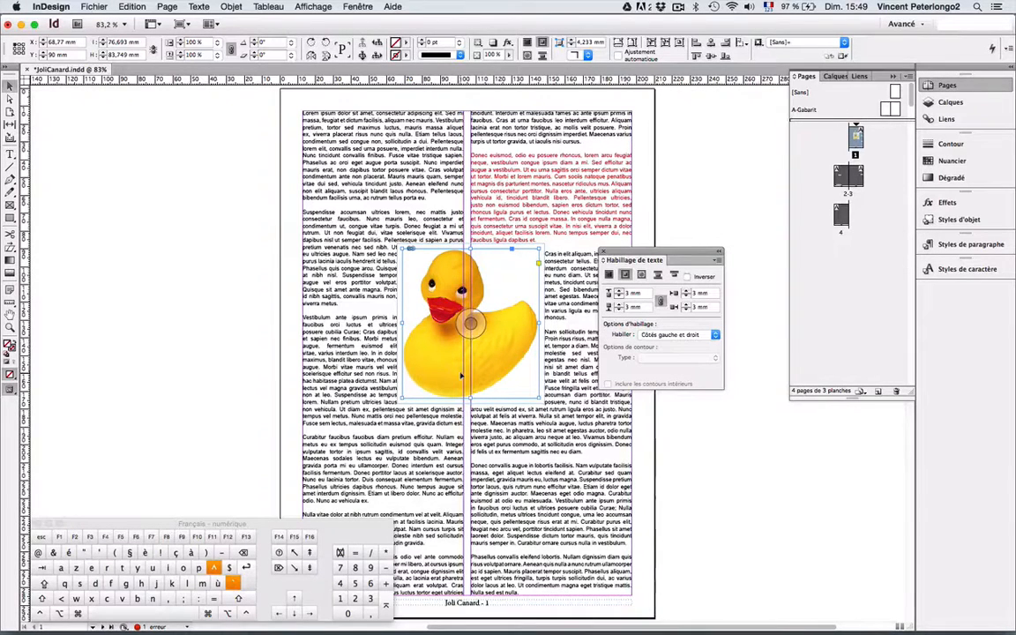
left_click(604, 255)
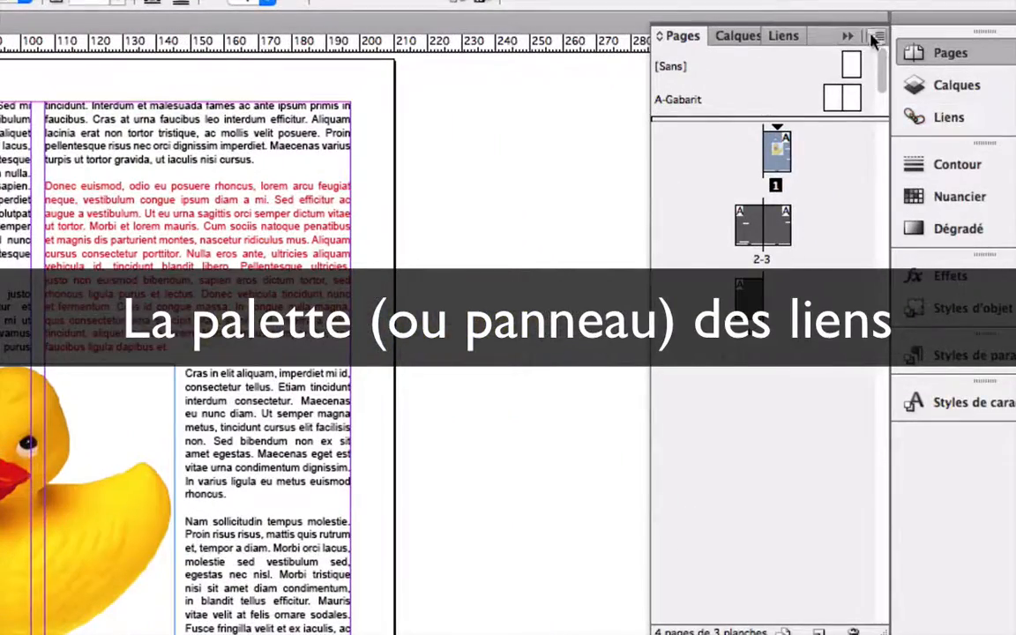
Step: Display the document's links and check the source file canard.psd in the Initiation inDesign folder in Finder
left_click(786, 39)
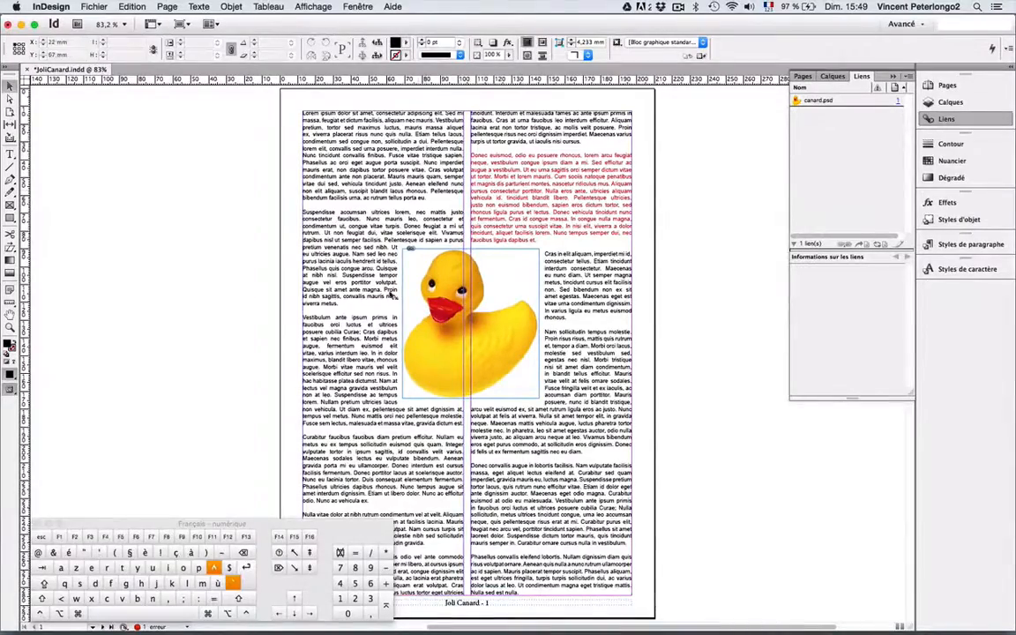
key("ctrl+Up")
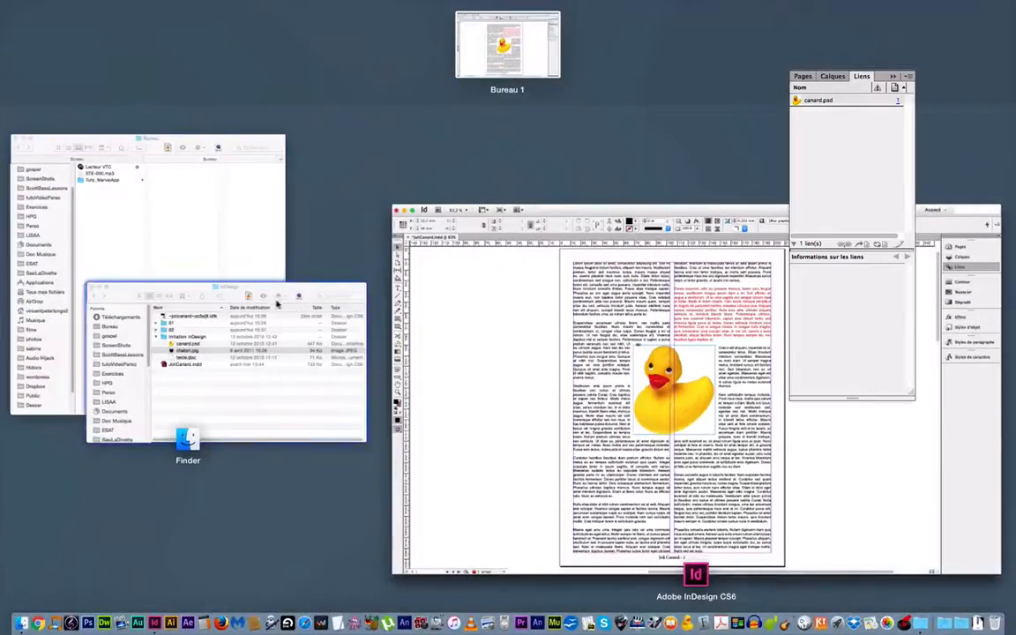
left_click(215, 378)
left_click(320, 232)
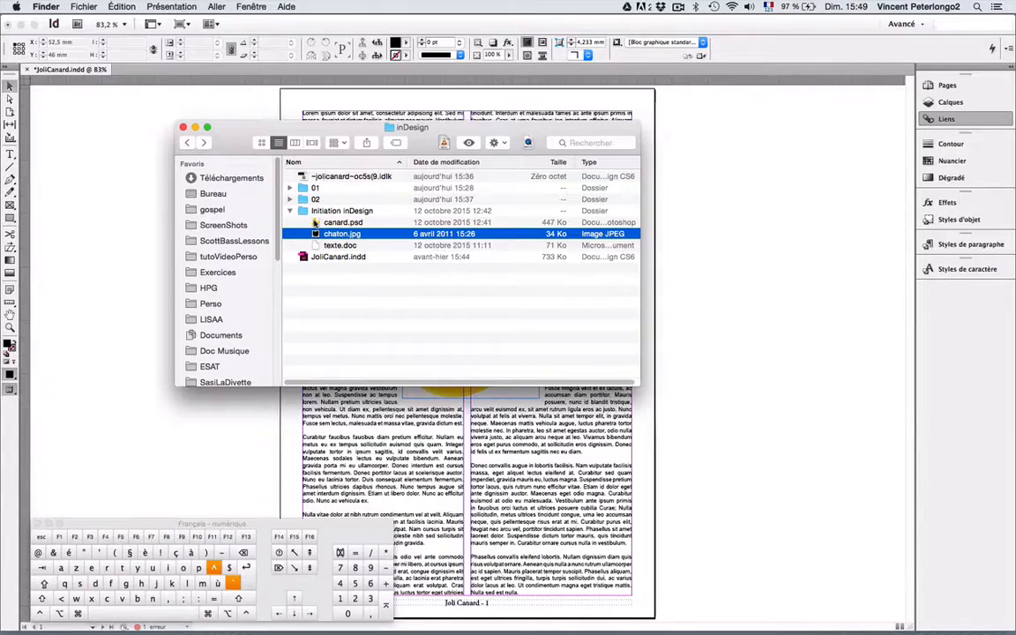
key("ctrl+Up")
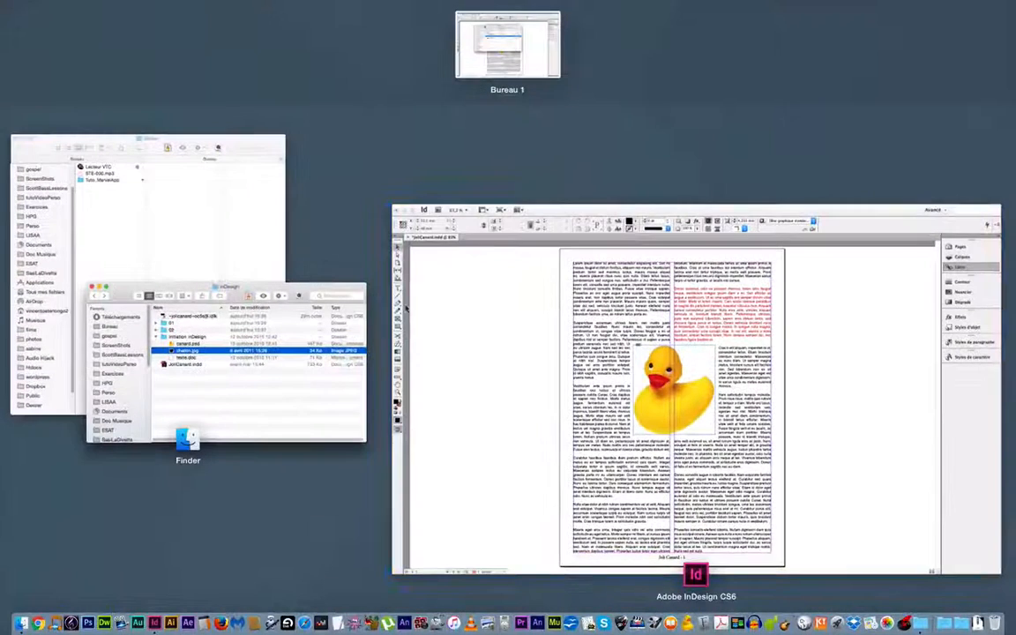
Step: Return to InDesign, examine the link information for canard.psd, and collapse the details
left_click(535, 309)
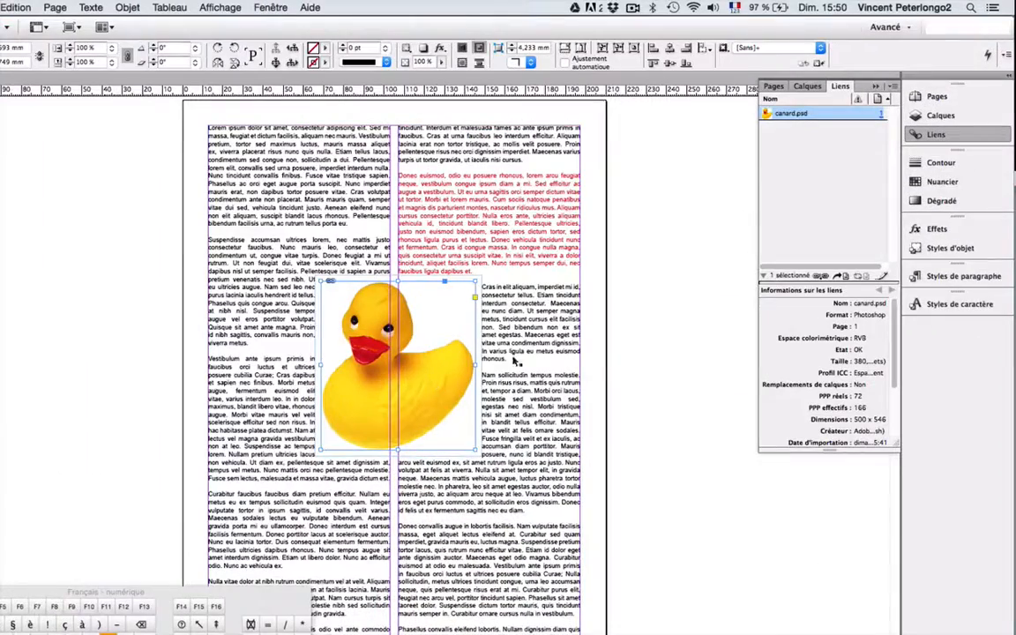
left_click_drag(895, 336, 895, 295)
left_click(764, 276)
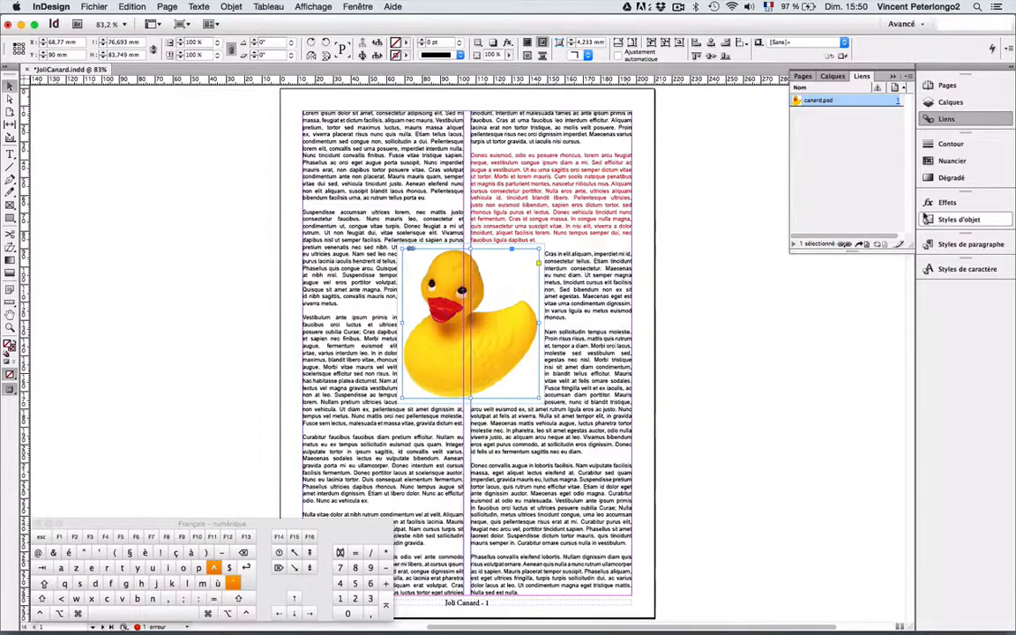
Step: Relink the placed duck image to chaton.jpg from the Initiation inDesign folder and deselect it
left_click(846, 245)
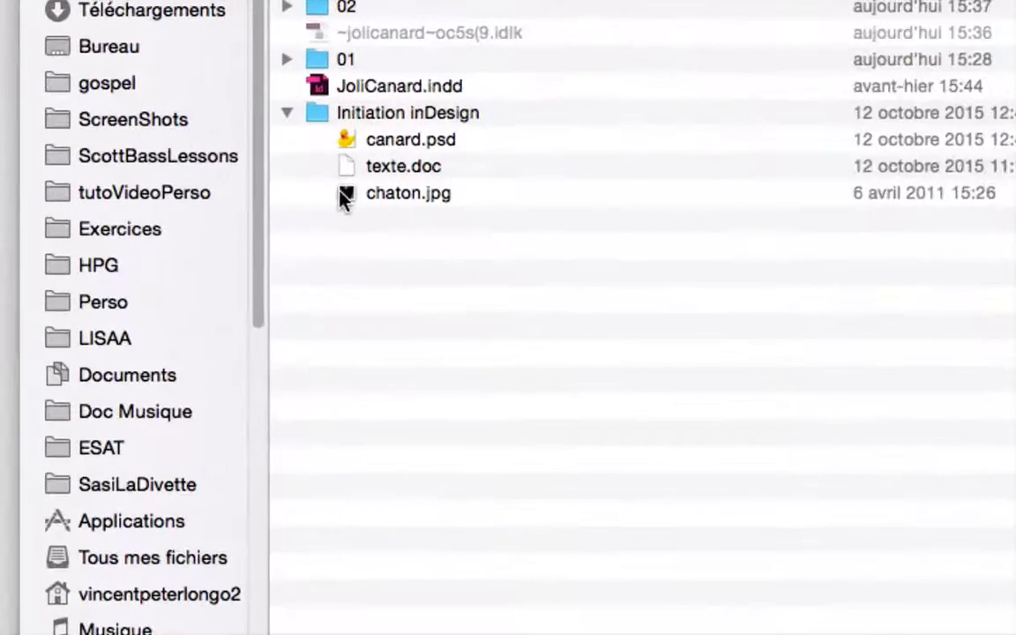
left_click(351, 200)
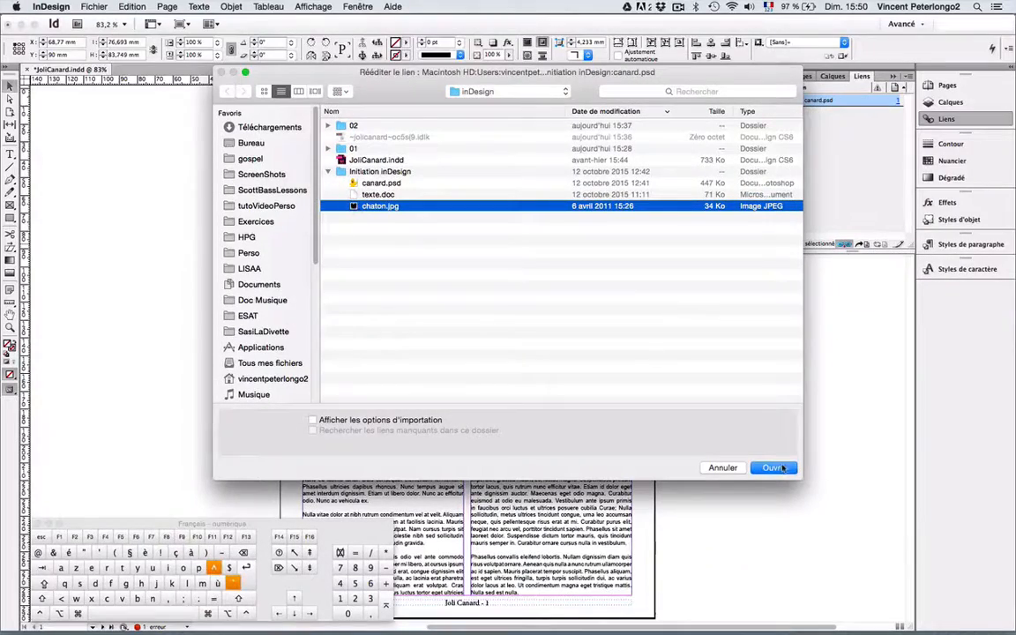
left_click(782, 469)
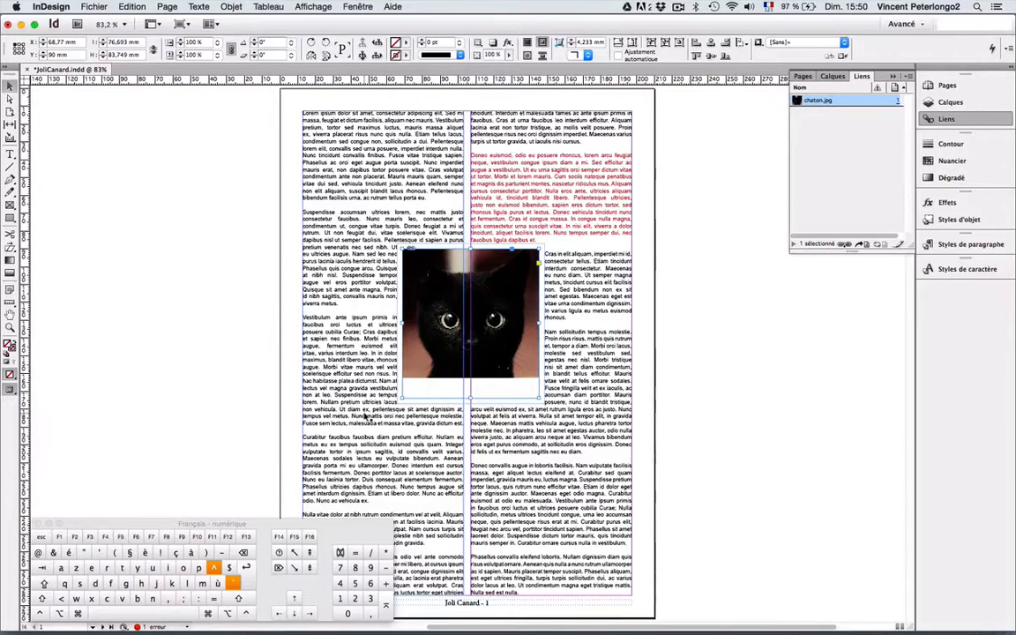
left_click(773, 407)
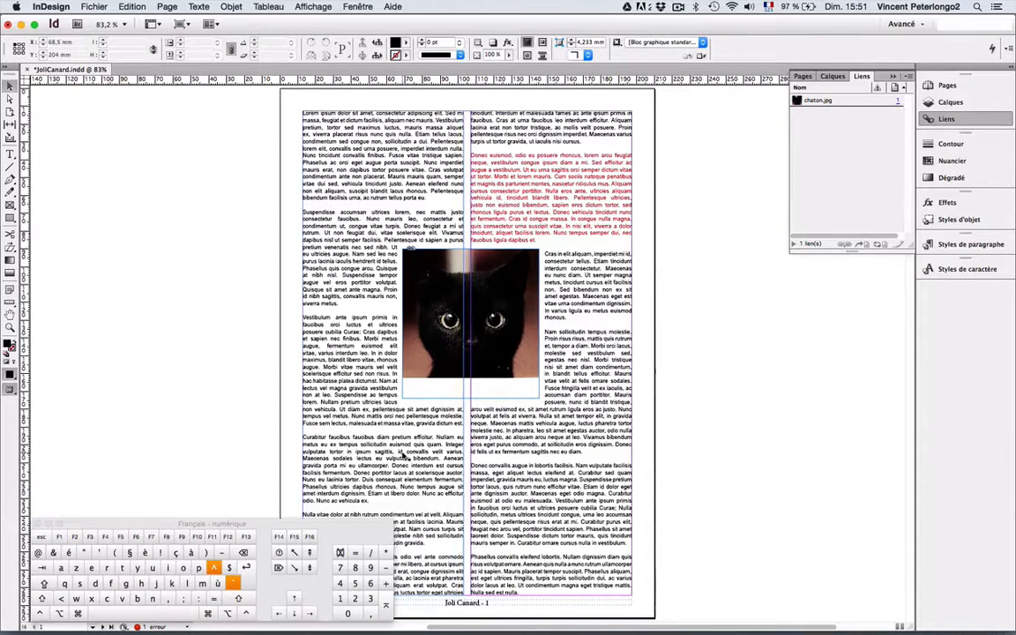
Step: Relink the kitten image to canard.psd from the Initiation inDesign folder
left_click(525, 322)
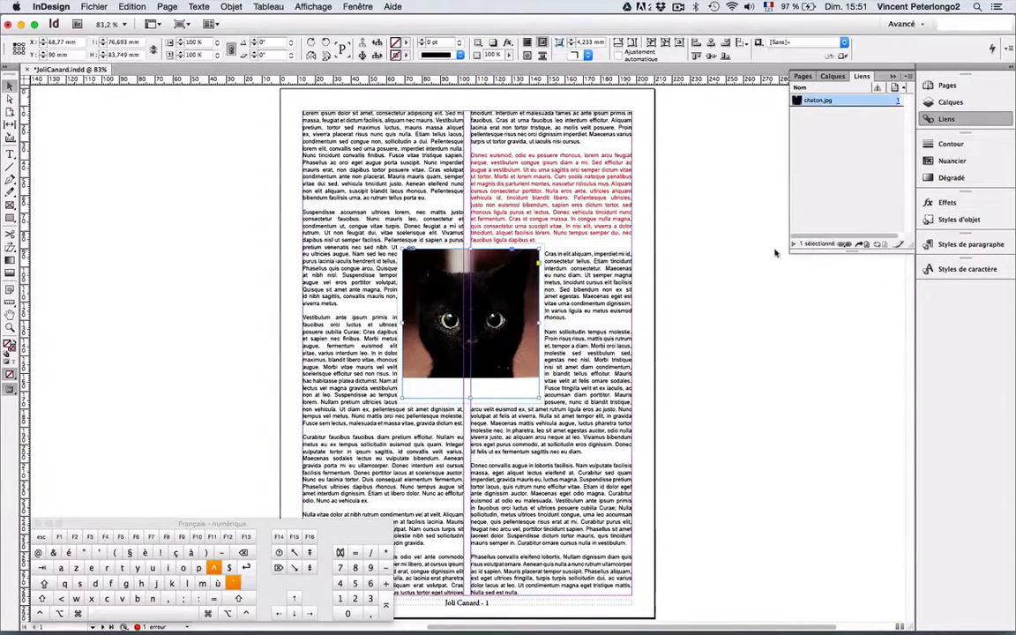
left_click(845, 245)
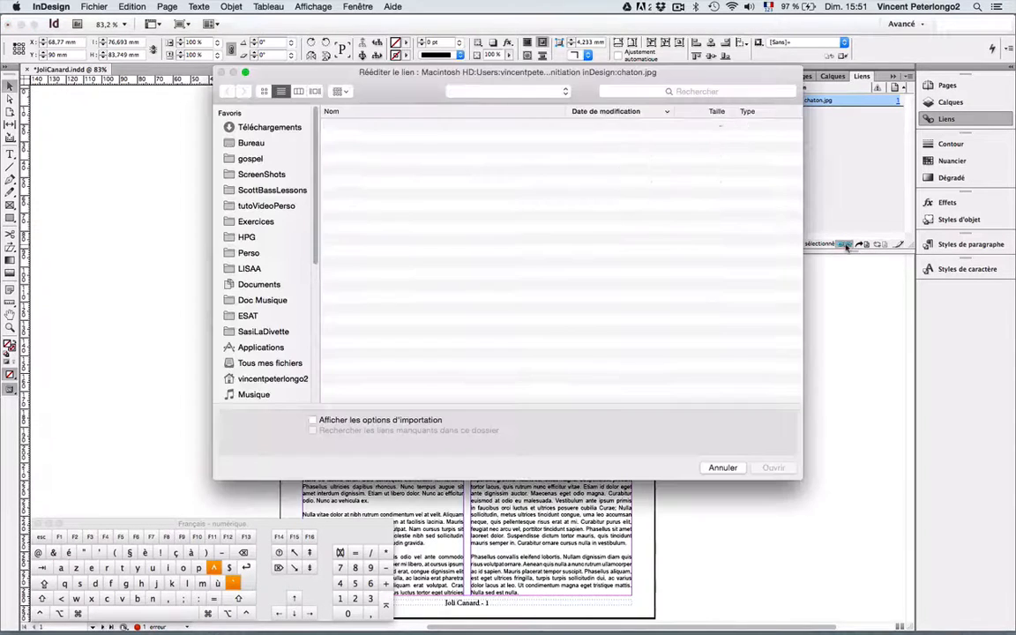
left_click(371, 183)
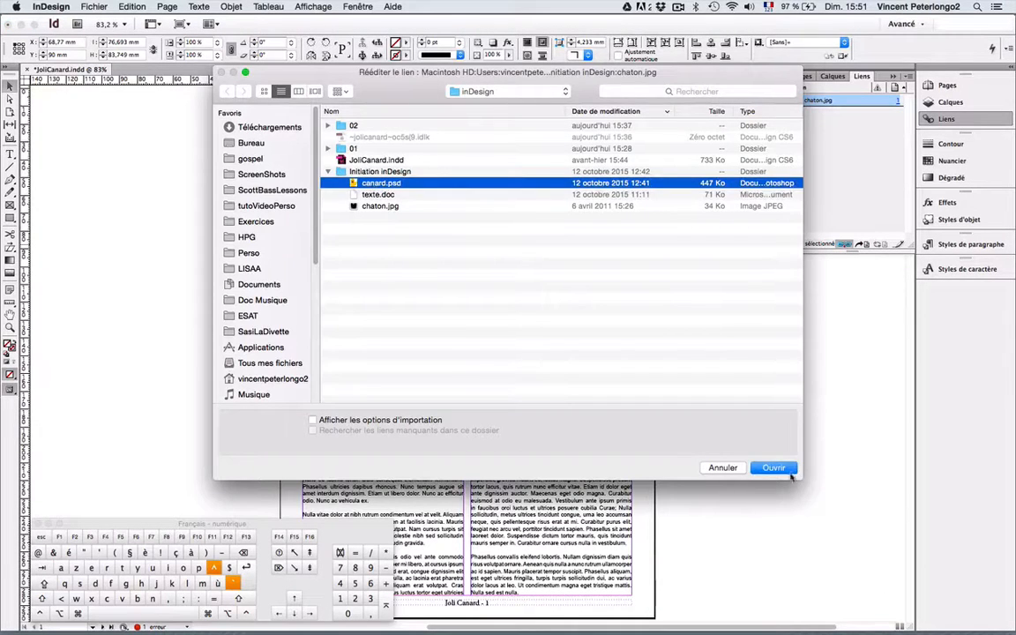
left_click(774, 468)
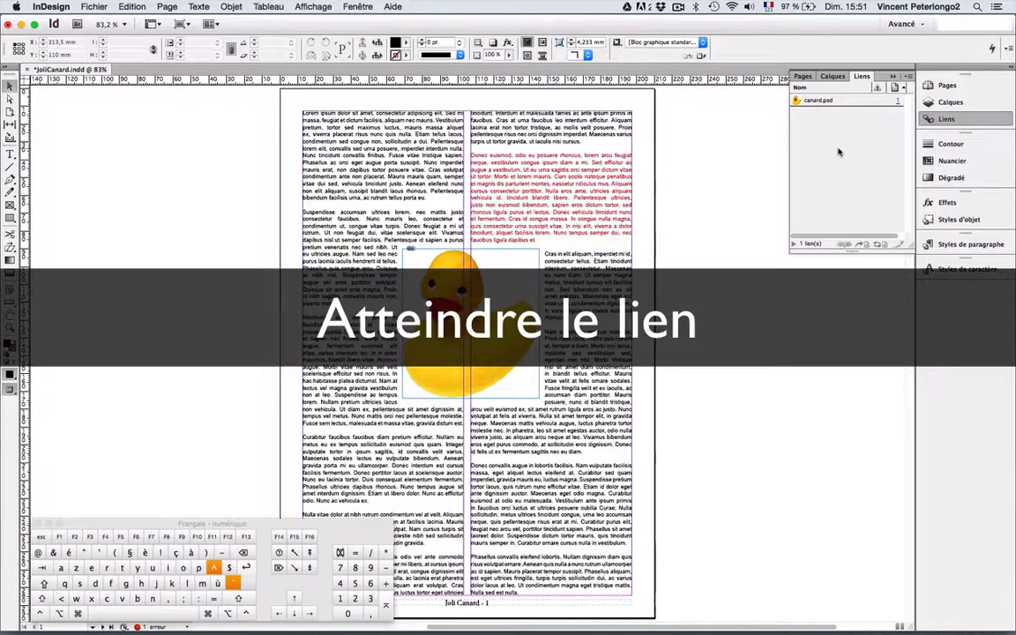
Step: Display page 4, go from there to the placed canard.psd image with Atteindre le lien, and deselect it
left_click(803, 77)
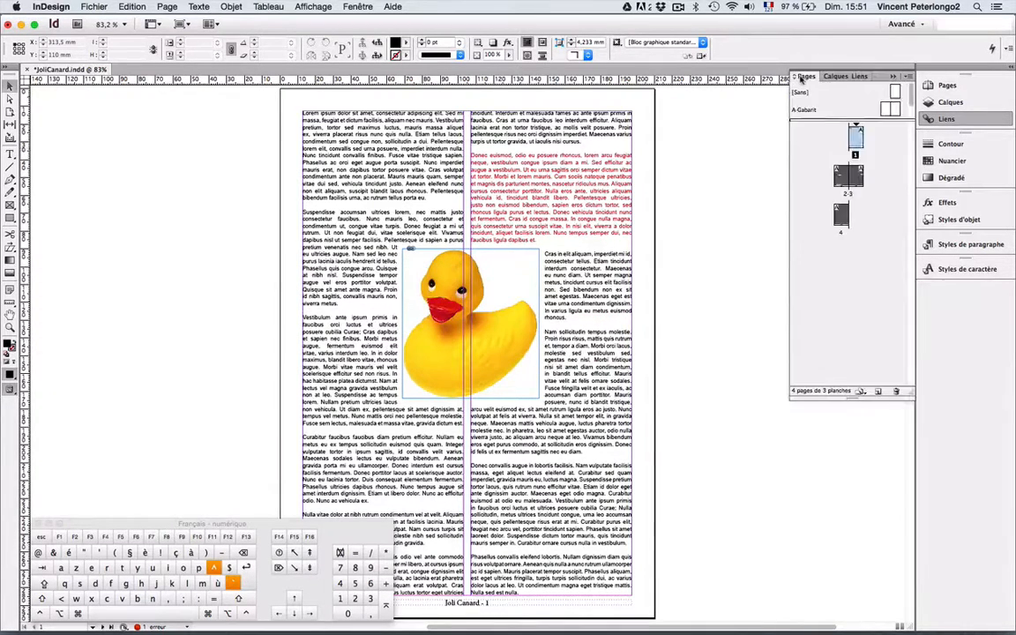
double_click(841, 214)
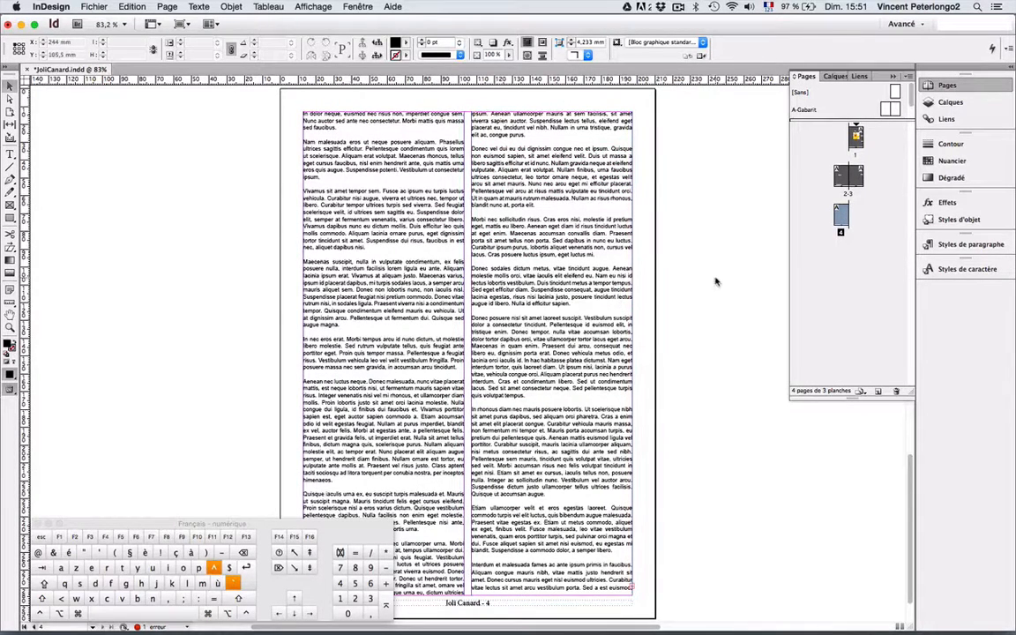
left_click(860, 76)
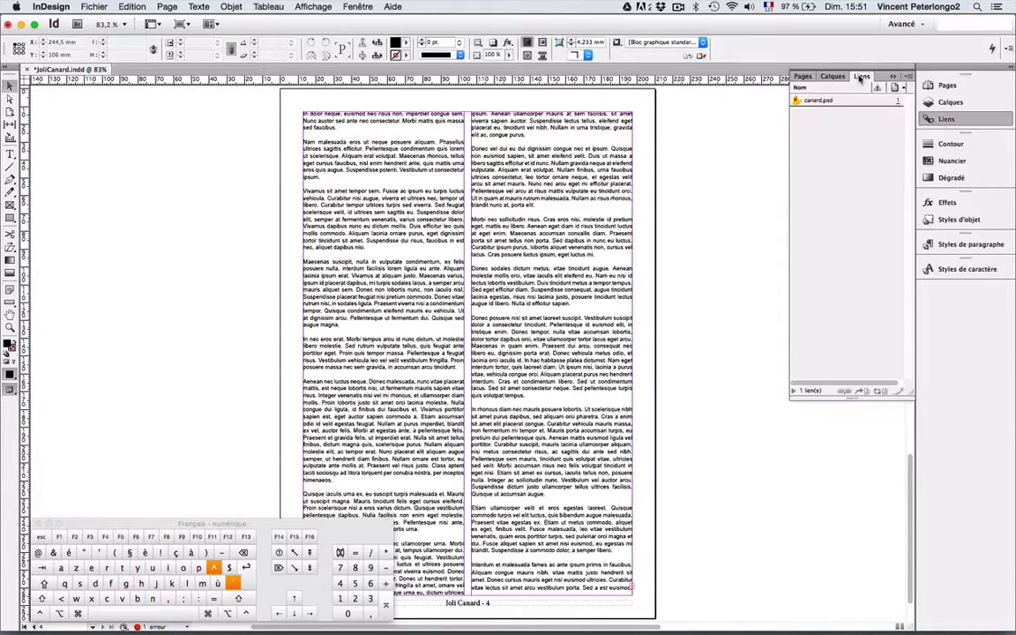
left_click(797, 102)
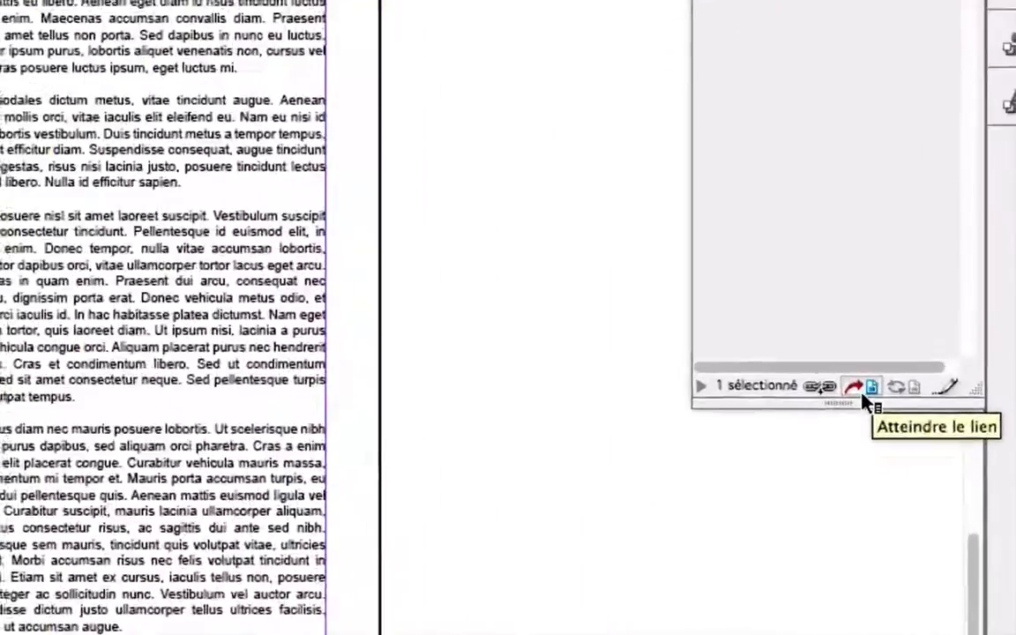
left_click(864, 392)
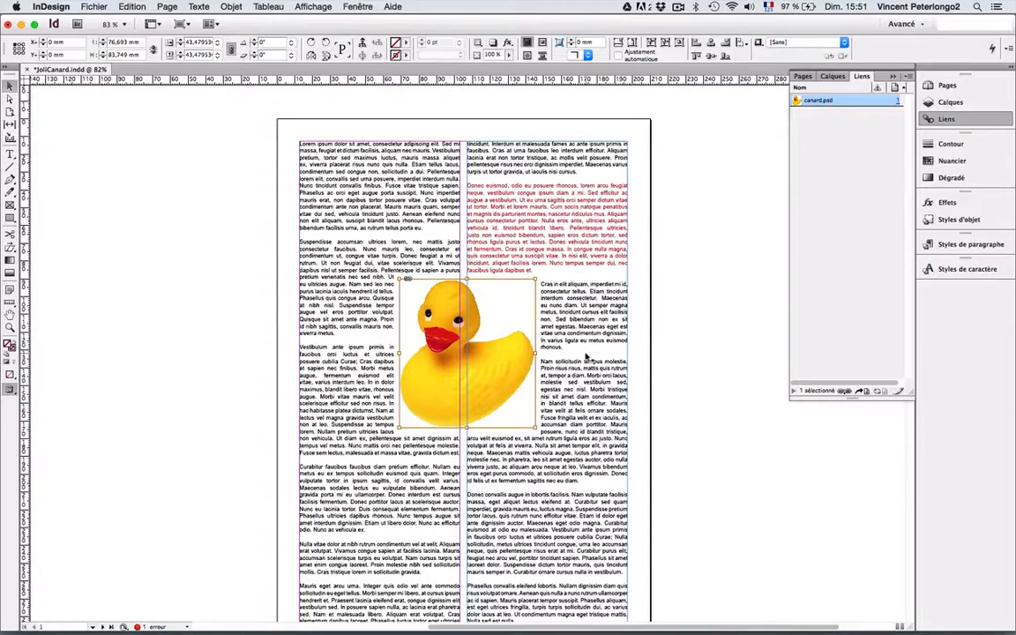
left_click(747, 371)
Step: Switch to Photoshop and open canard.psd from the Initiation inDesign folder
mouse_move(104, 623)
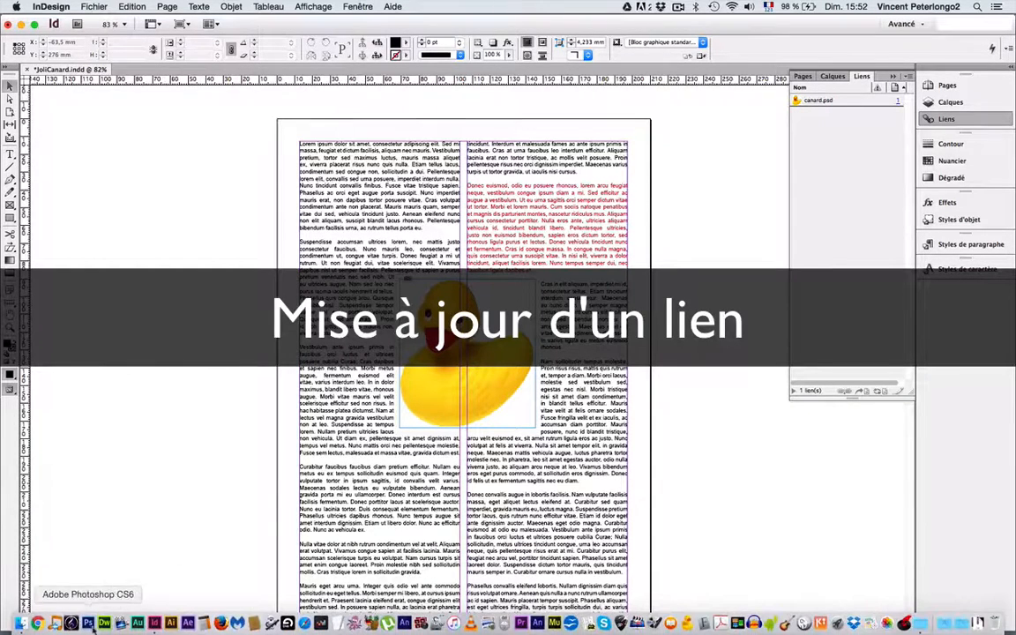
left_click(87, 625)
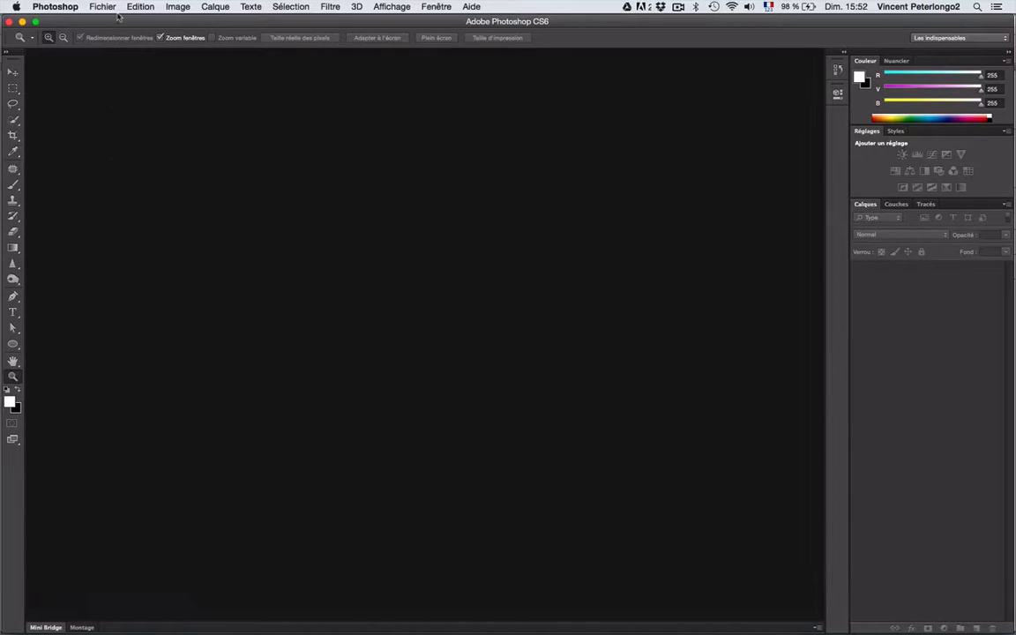
left_click(90, 6)
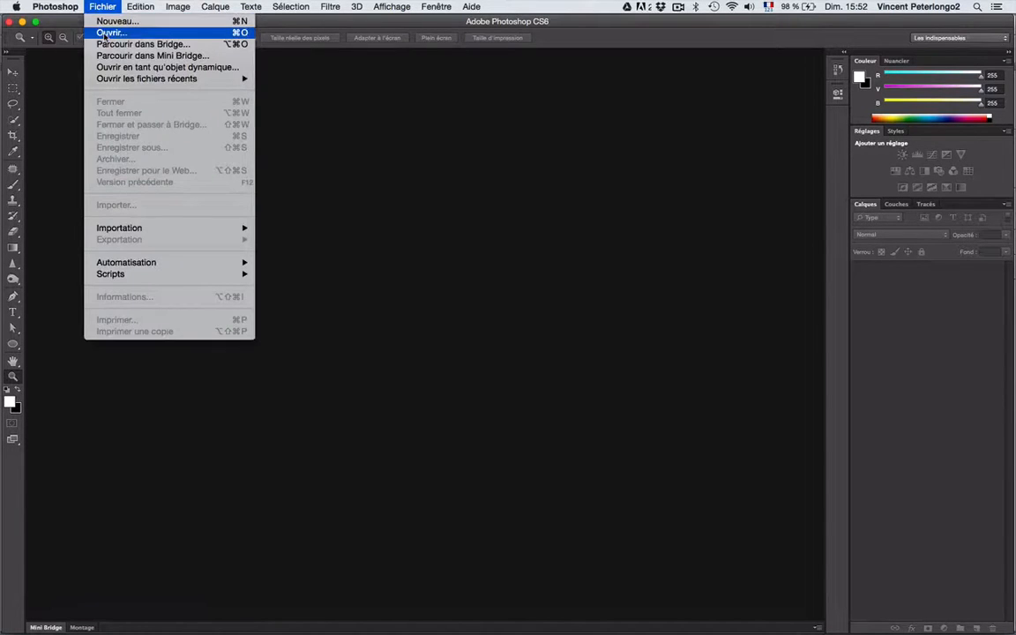
left_click(104, 34)
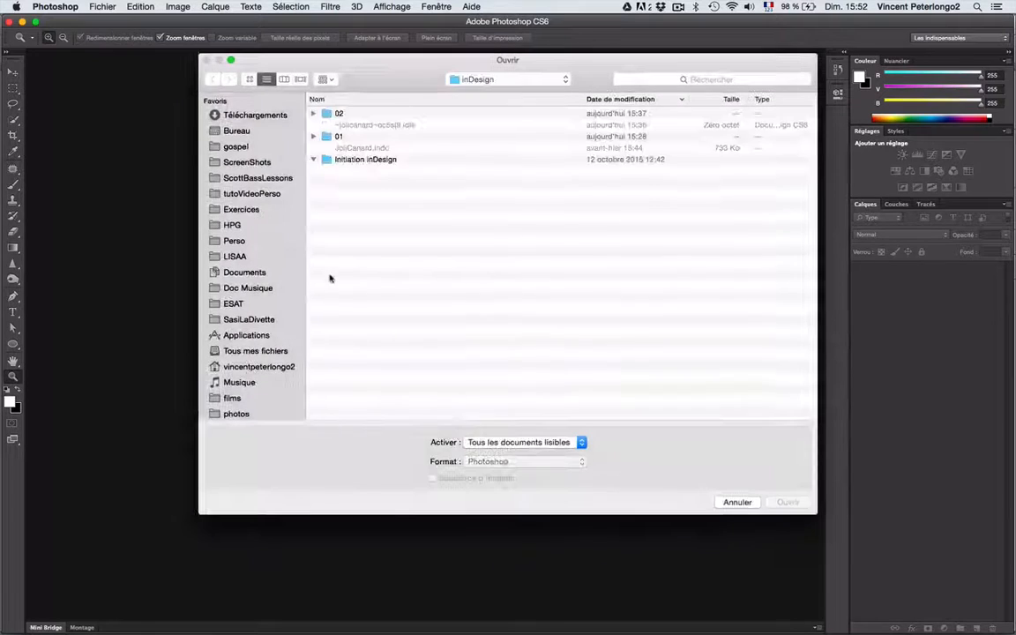
left_click(364, 171)
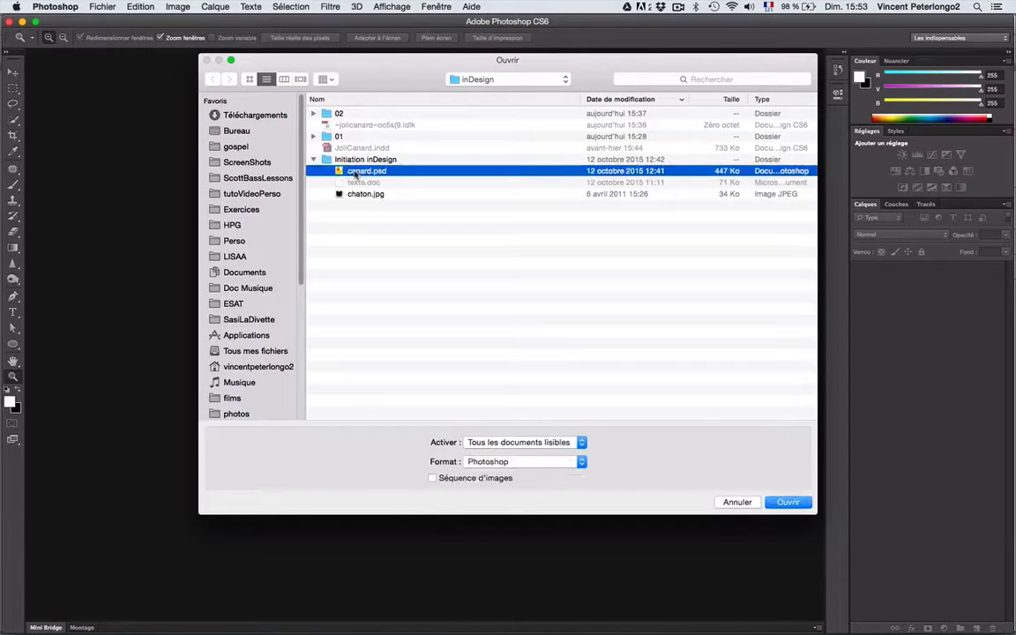
left_click(786, 502)
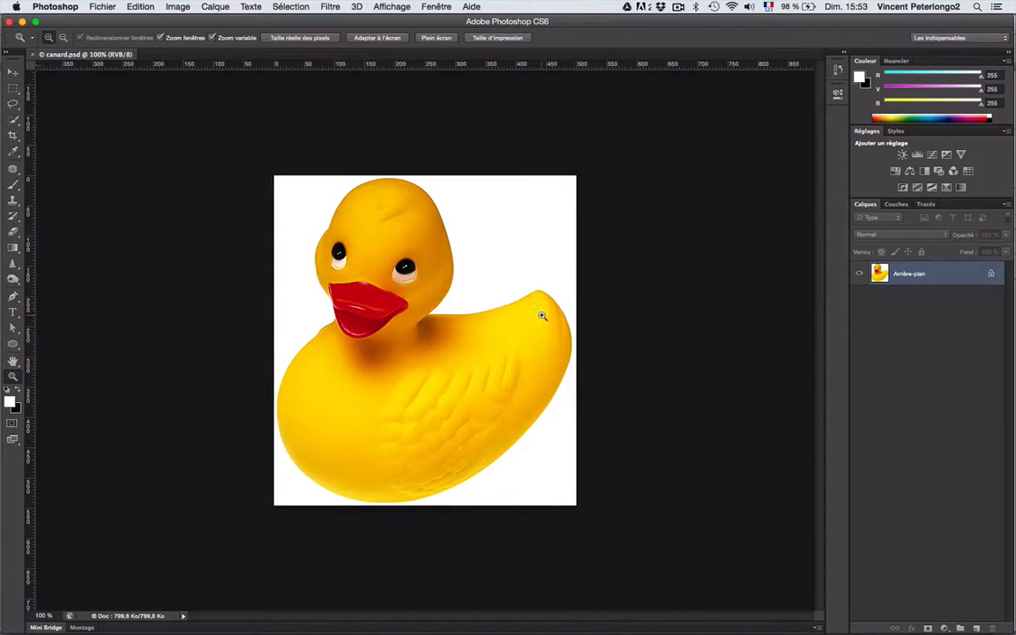
Step: Invert the duck image's colours with the Négatif adjustment and save canard.psd
left_click(181, 6)
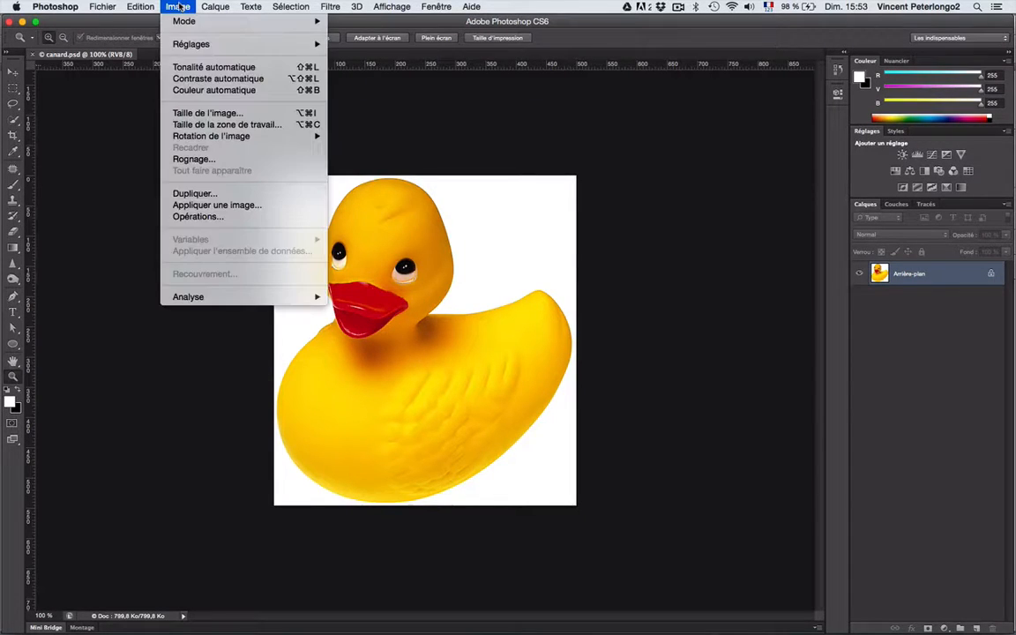
mouse_move(196, 48)
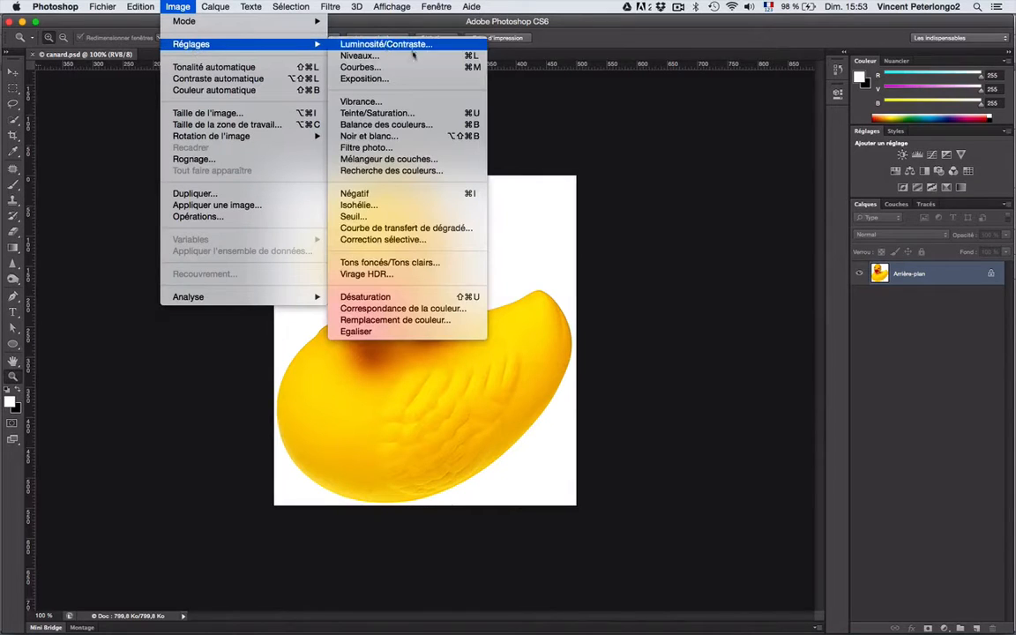
left_click(459, 195)
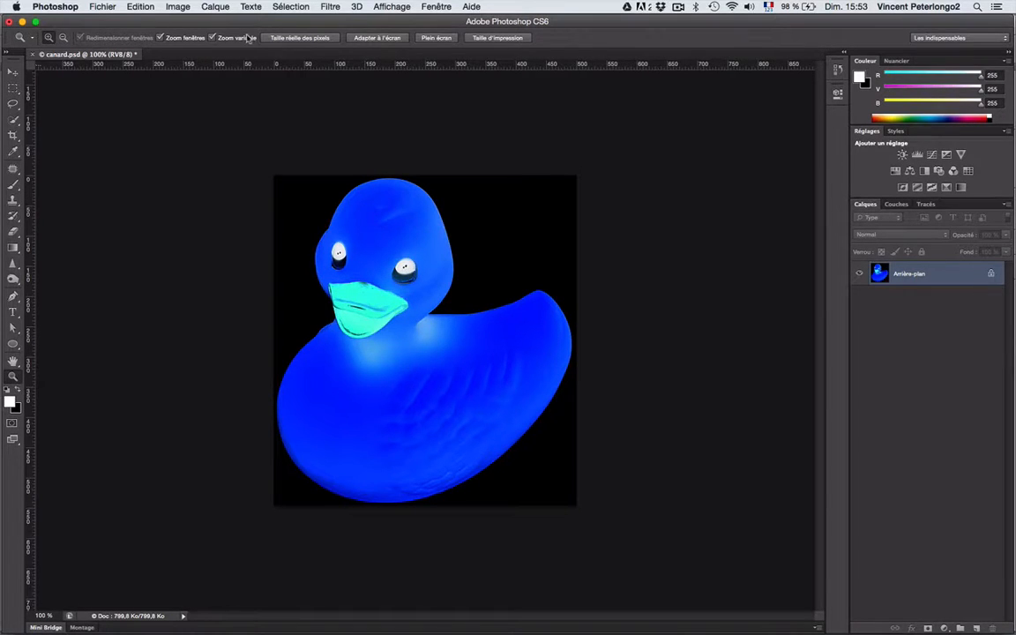
left_click(102, 6)
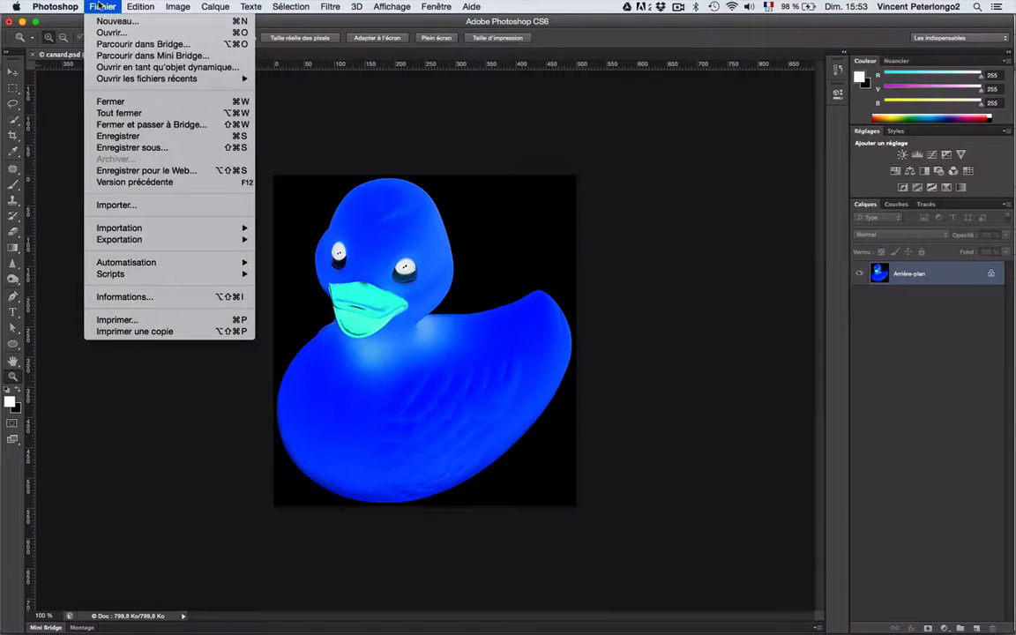
left_click(104, 136)
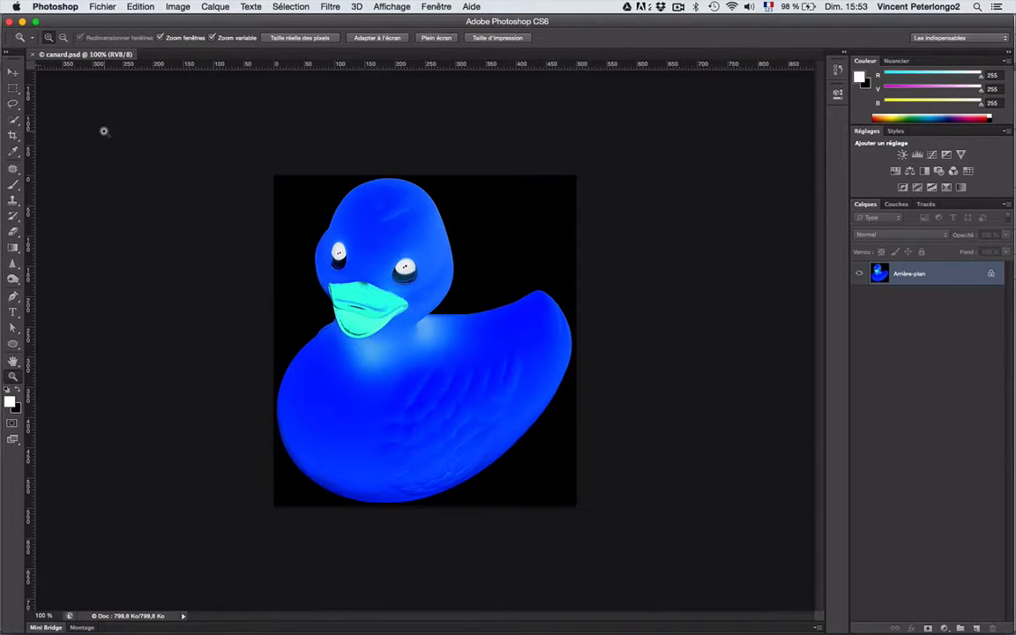
Step: Switch back to InDesign, update the modified canard.psd link of the placed image, and deselect it
key("super+Tab")
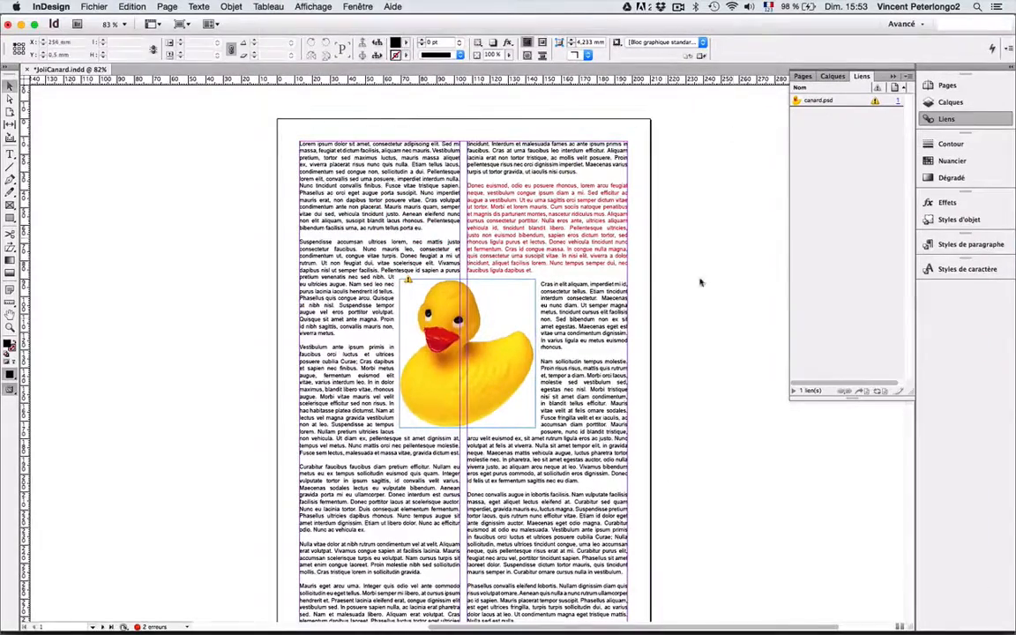
left_click(502, 361)
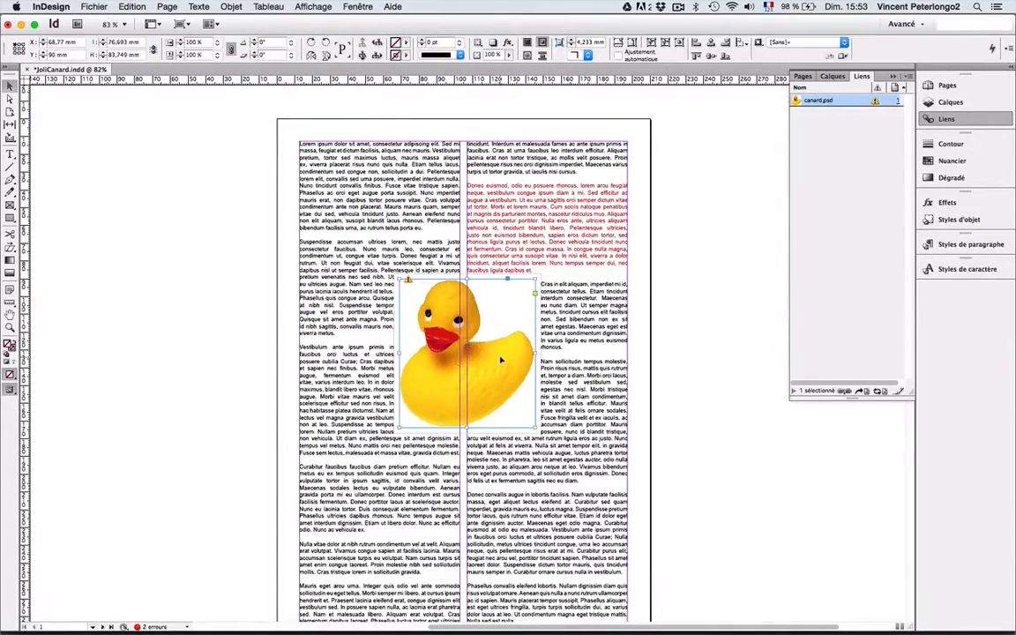
left_click(880, 391)
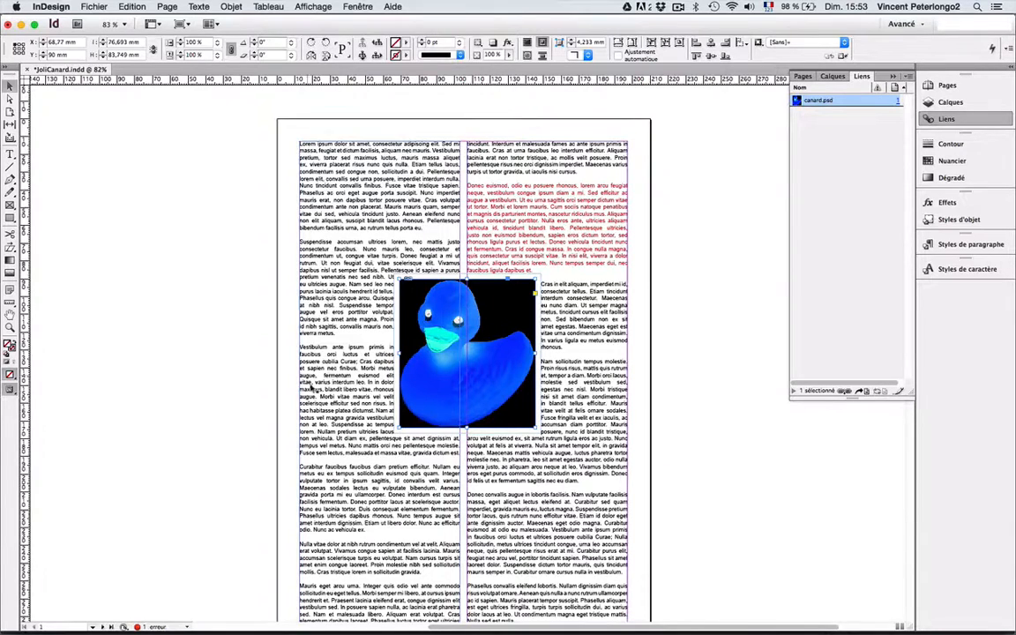
left_click(711, 248)
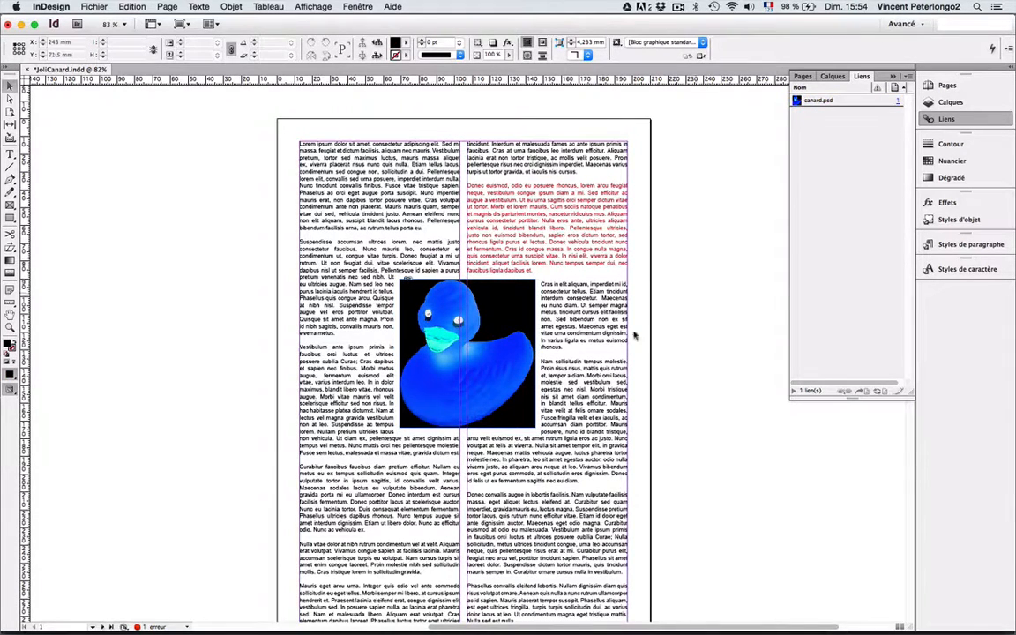
Step: Open the placed duck's original in Photoshop with Modifier l'original and invert its colours with the Négatif adjustment
left_click(517, 349)
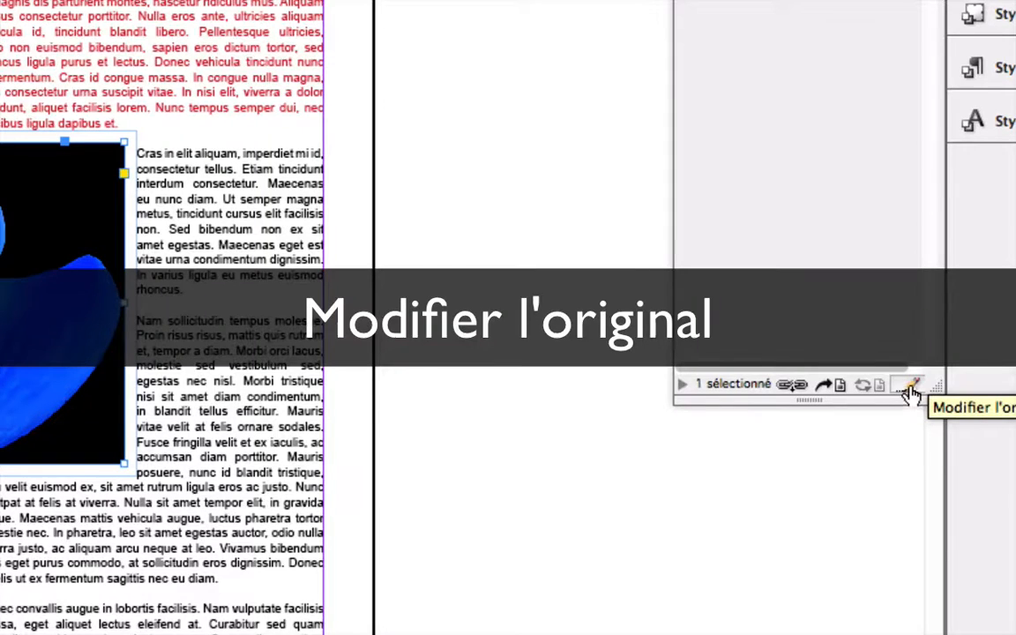
left_click(910, 389)
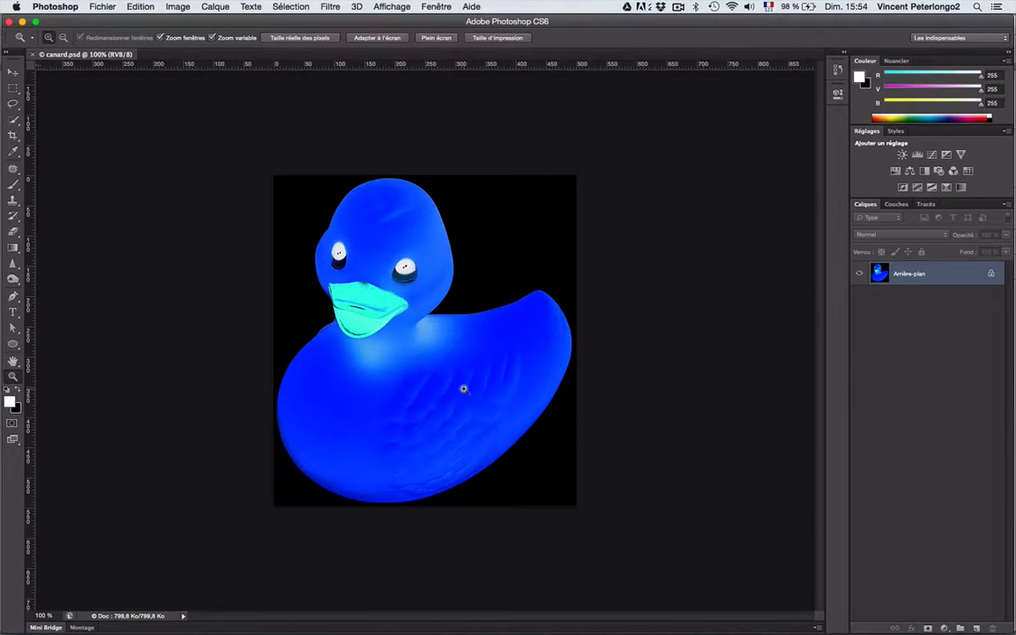
left_click(168, 7)
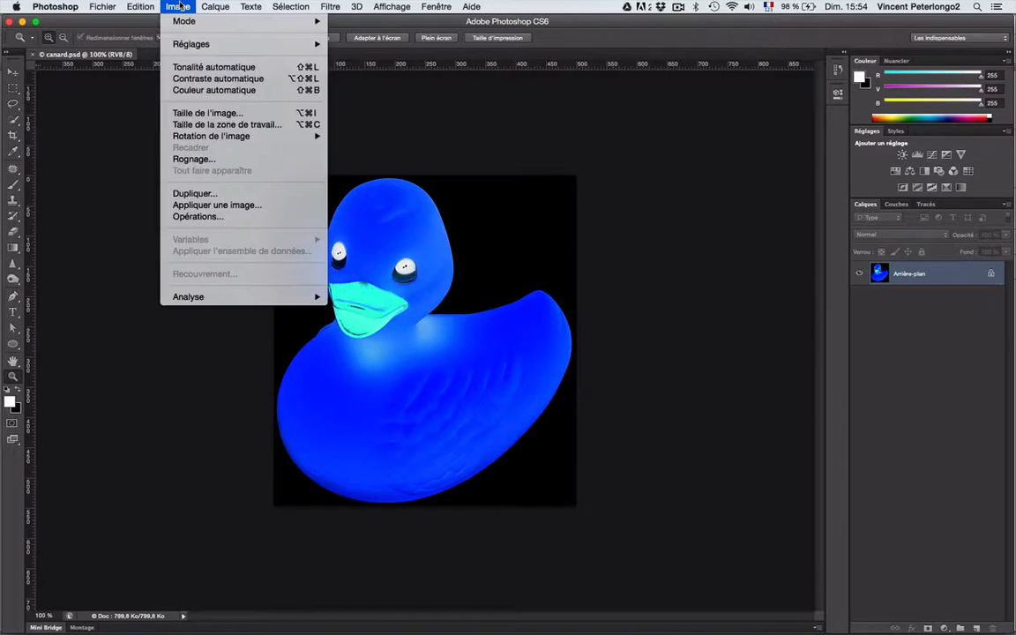
mouse_move(173, 43)
left_click(478, 195)
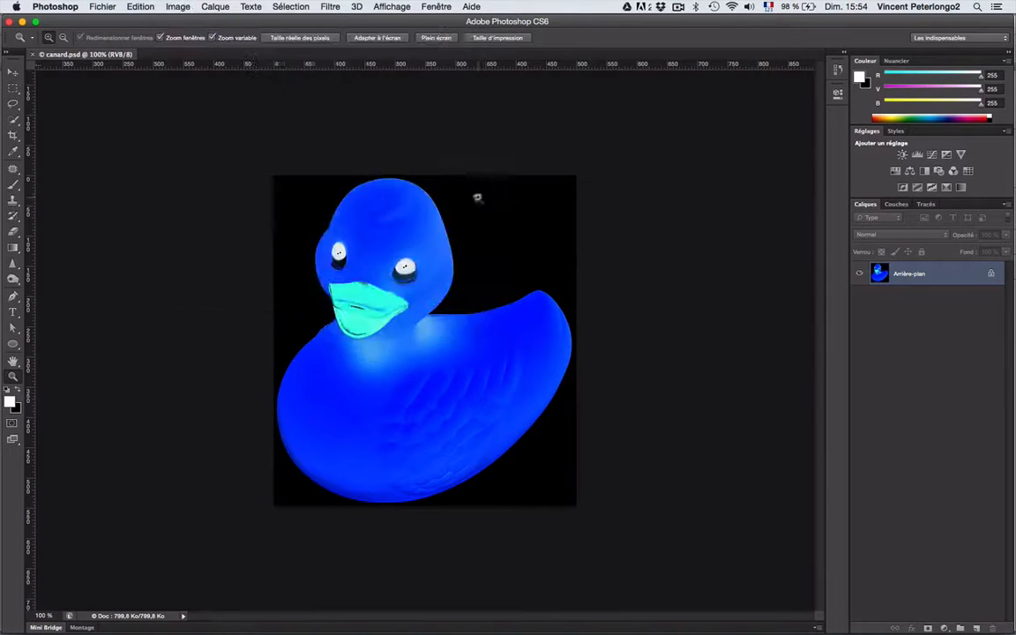
Step: Save canard.psd, switch back to InDesign, deselect the duck image and save JoliCanard.indd
left_click(100, 6)
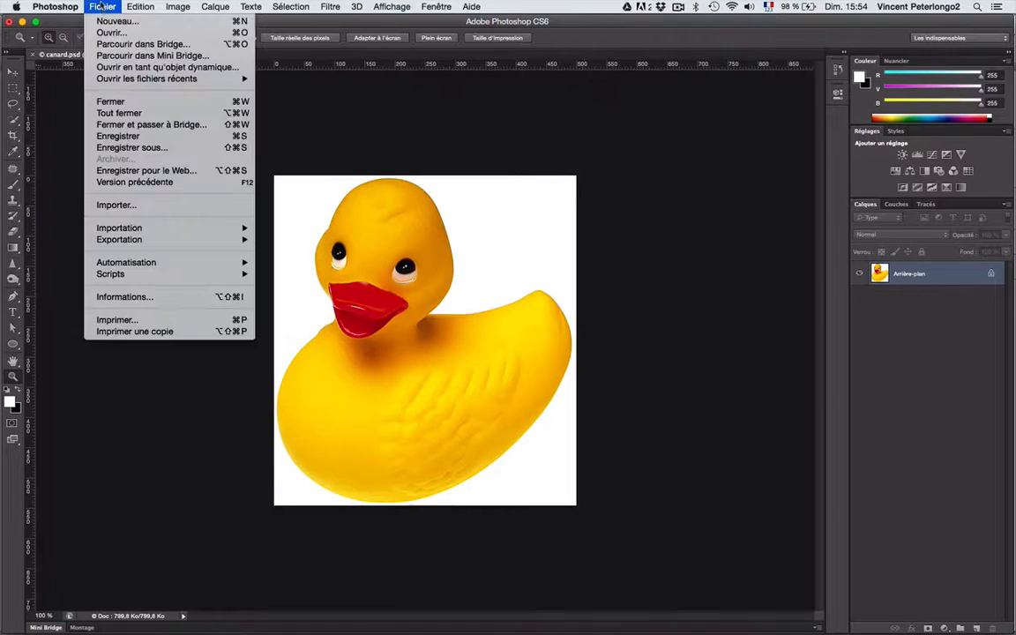
left_click(148, 138)
key("super+Tab")
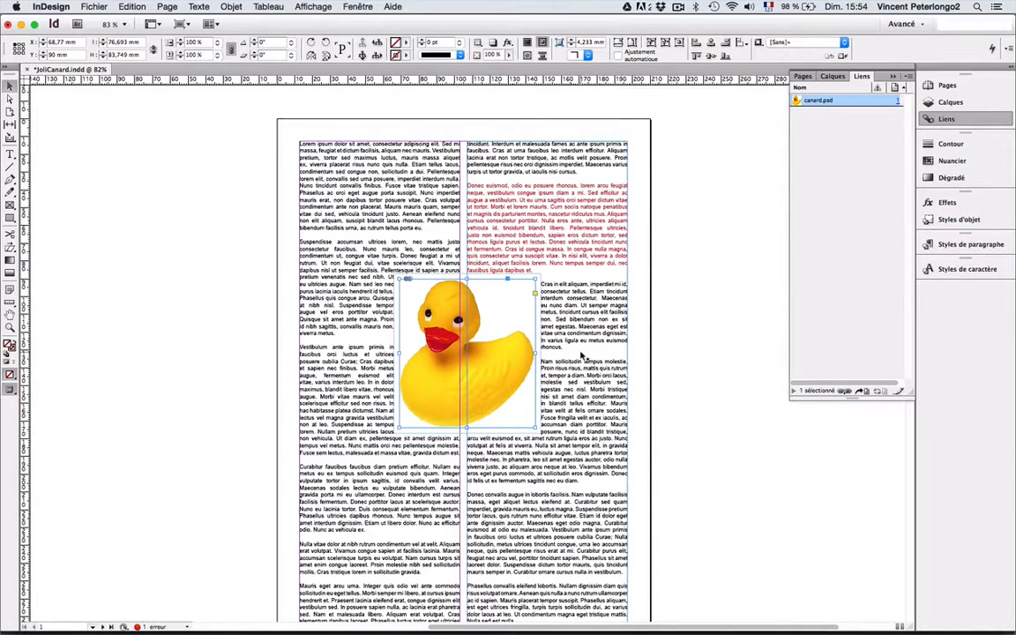
left_click(673, 379)
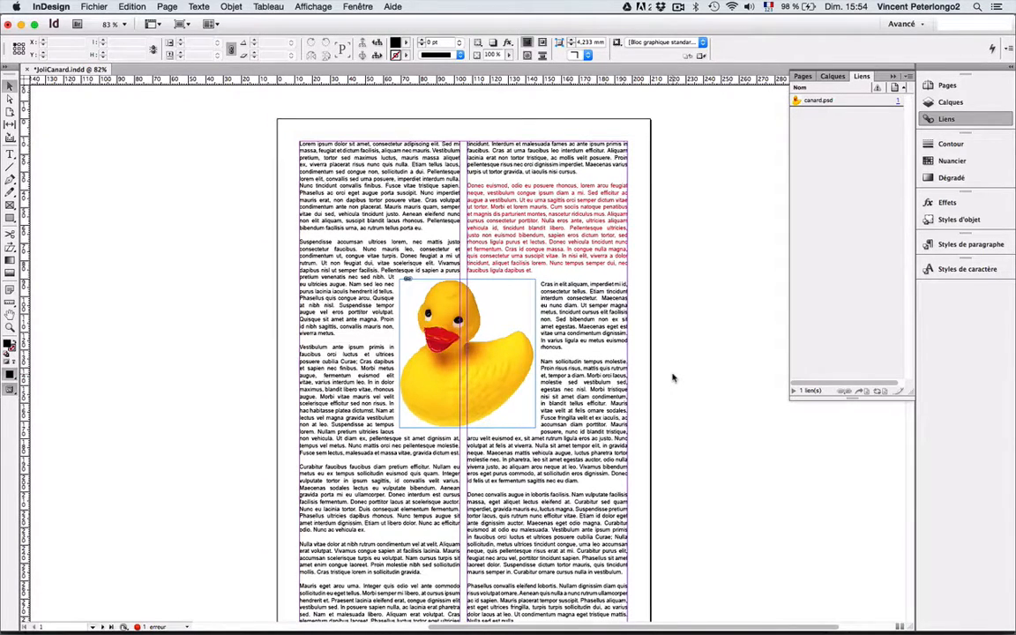
left_click(94, 6)
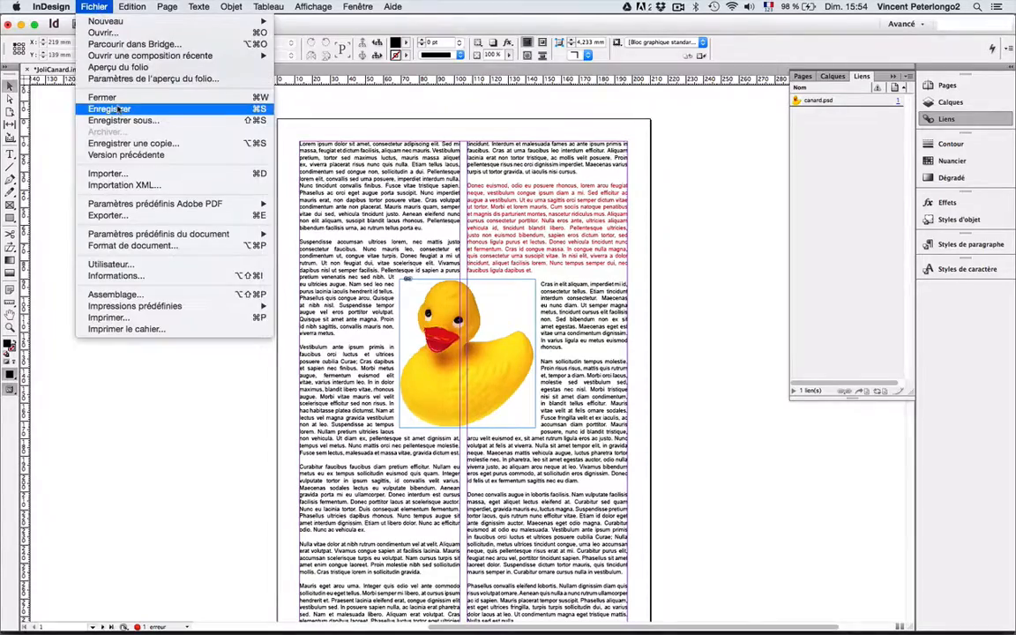
left_click(118, 109)
Step: Switch to the Finder, move canard.psd from the Initiation inDesign folder to the Bureau, and return to InDesign
key("ctrl+Up")
left_click(173, 289)
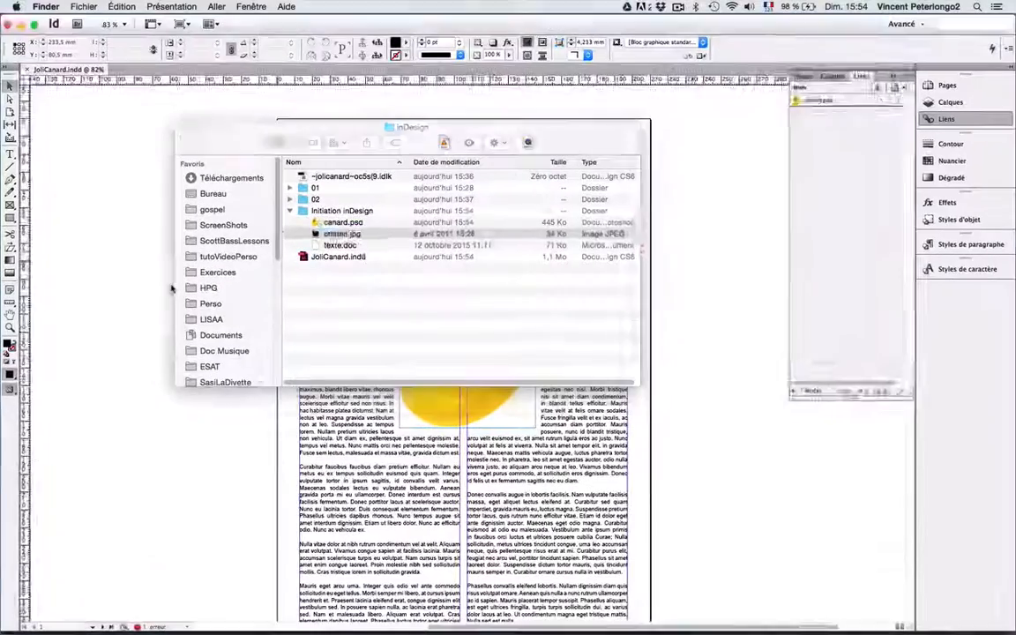
left_click(315, 223)
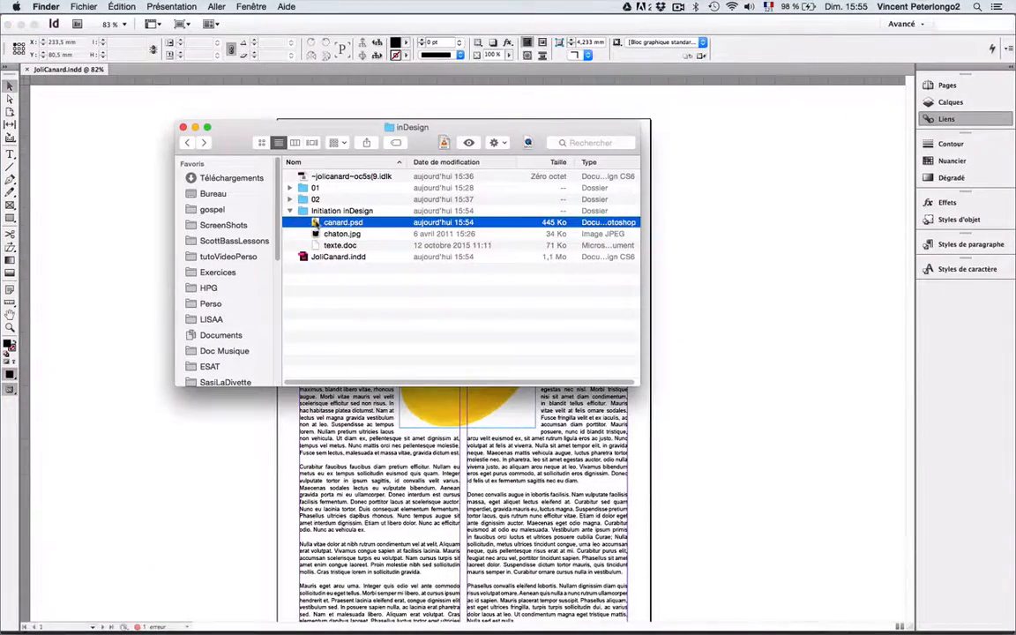
mouse_move(316, 223)
left_mouse_down()
mouse_move(268, 195)
mouse_move(212, 195)
mouse_move(323, 223)
left_mouse_up()
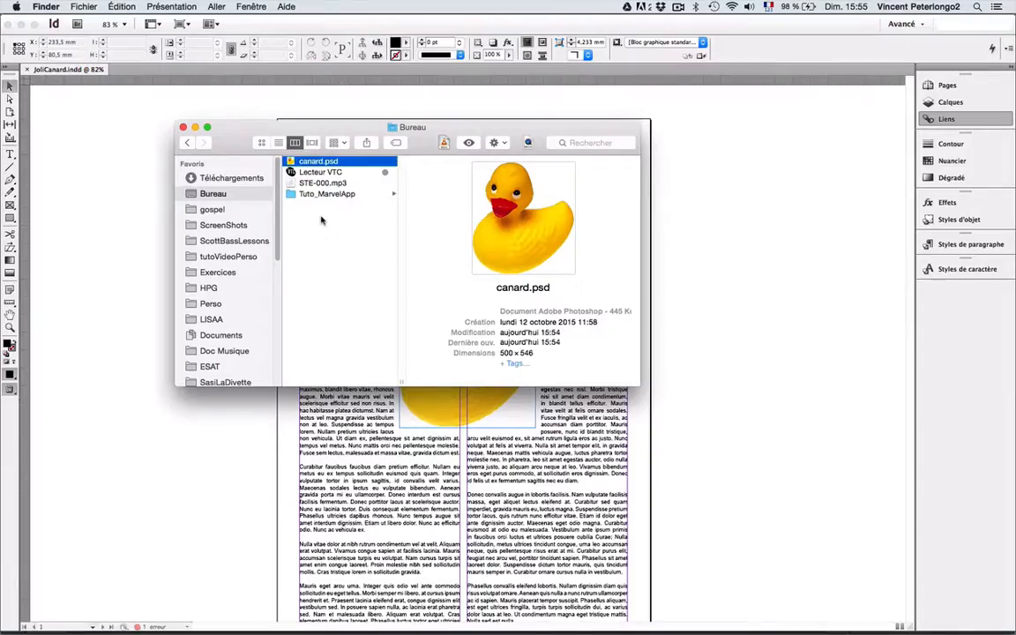
key("ctrl+Up")
left_click(476, 393)
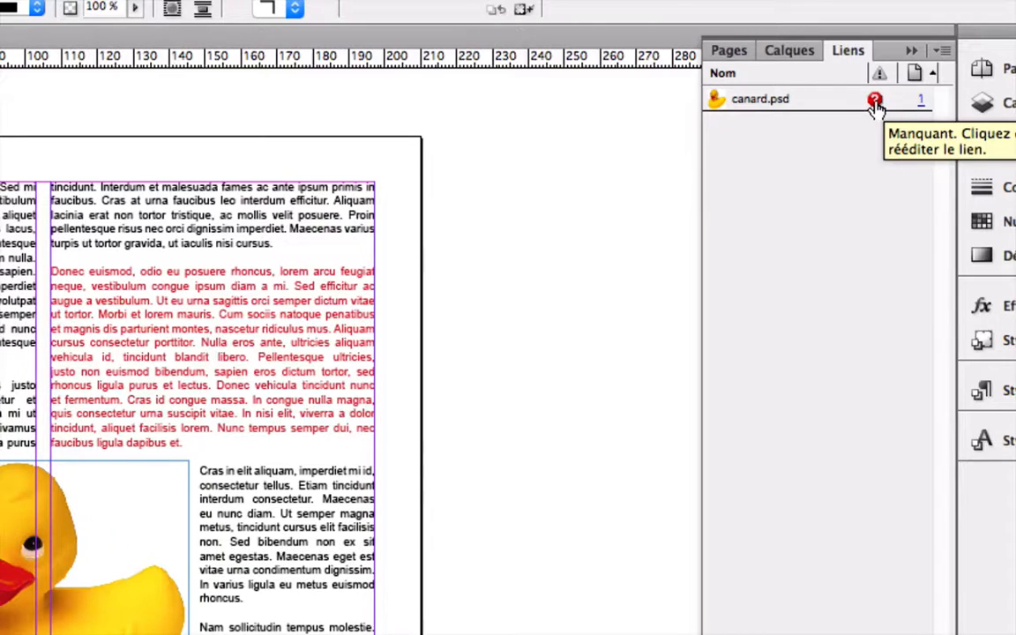
Step: Relink the missing canard.psd to the copy of the file on the Bureau
left_click(876, 105)
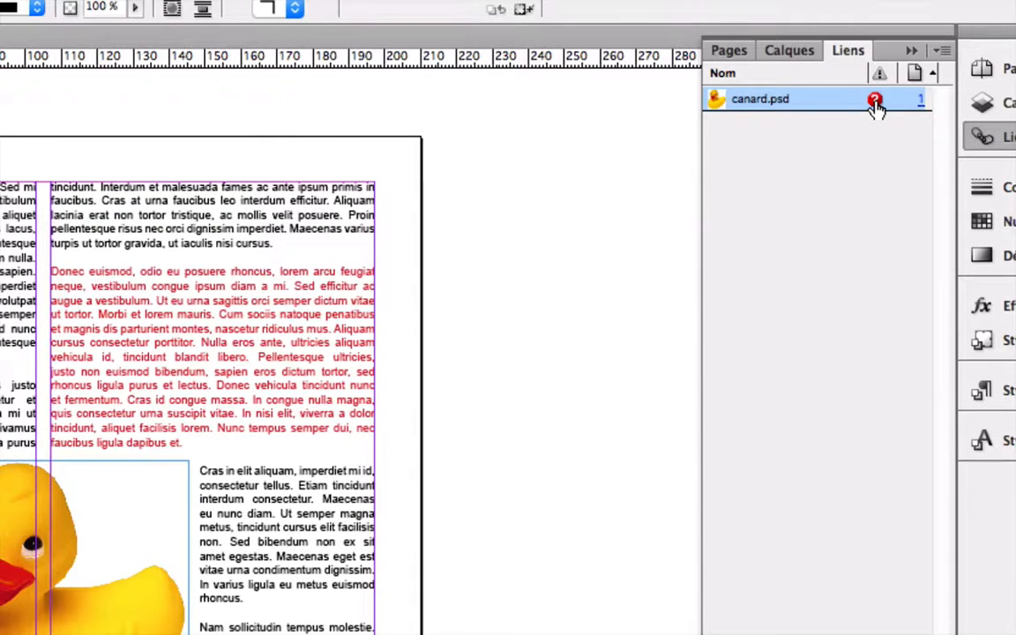
left_click(875, 106)
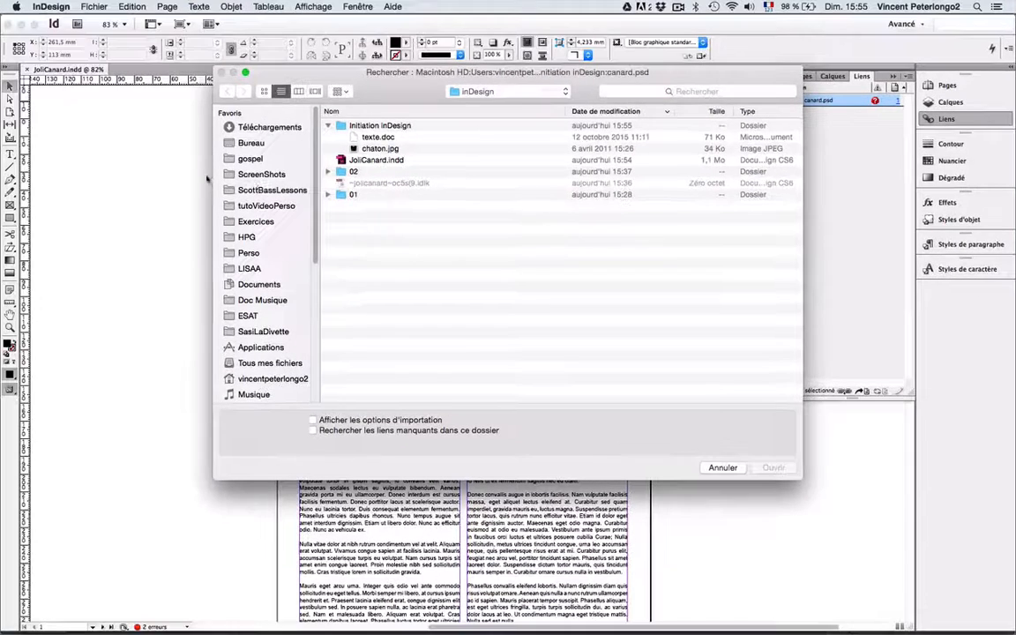
left_click(250, 142)
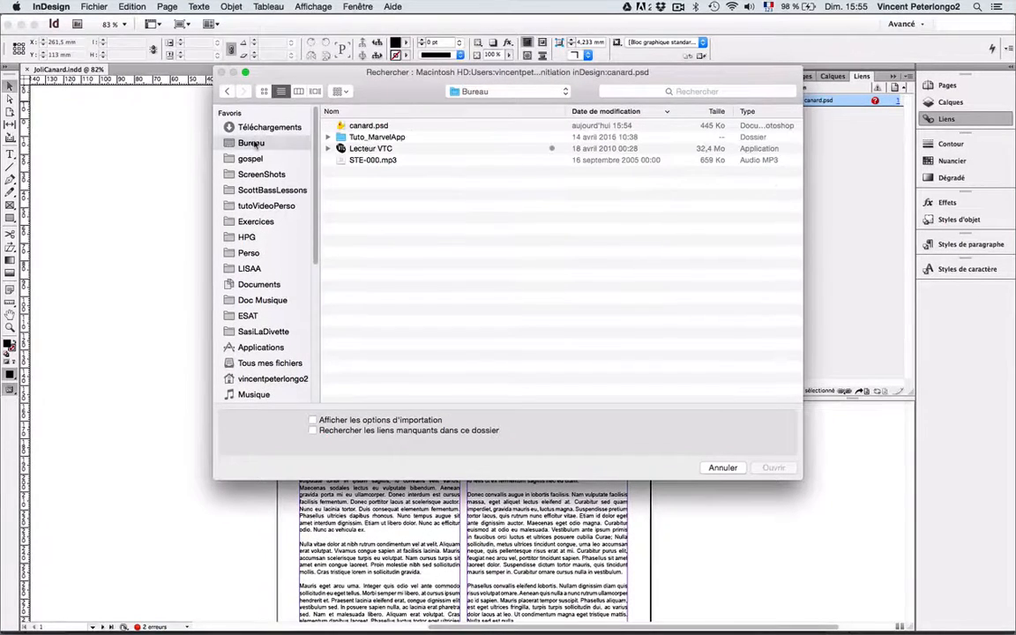
left_click(340, 126)
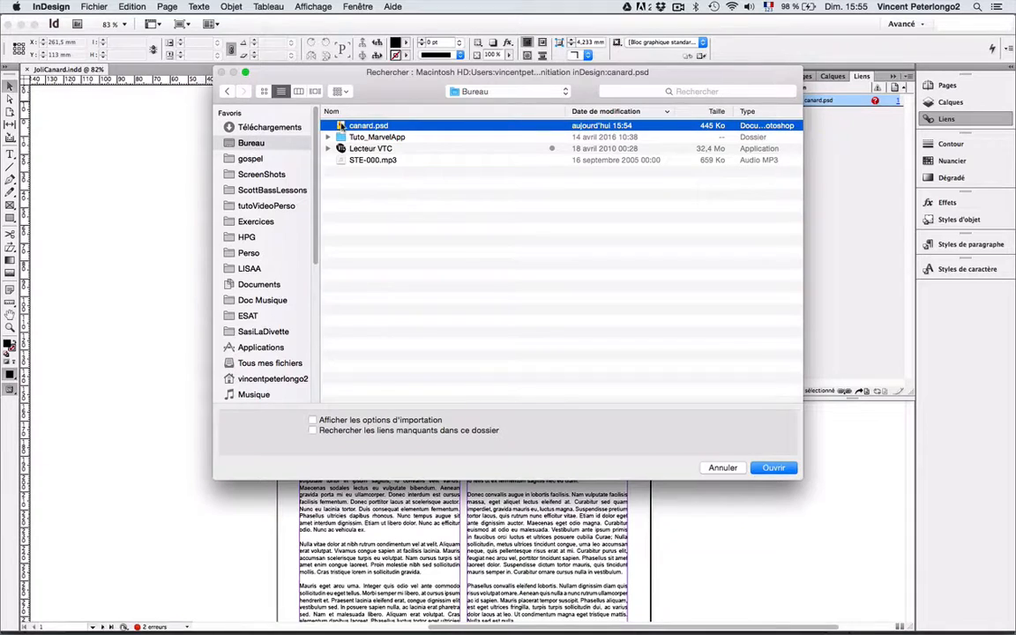
left_click(774, 467)
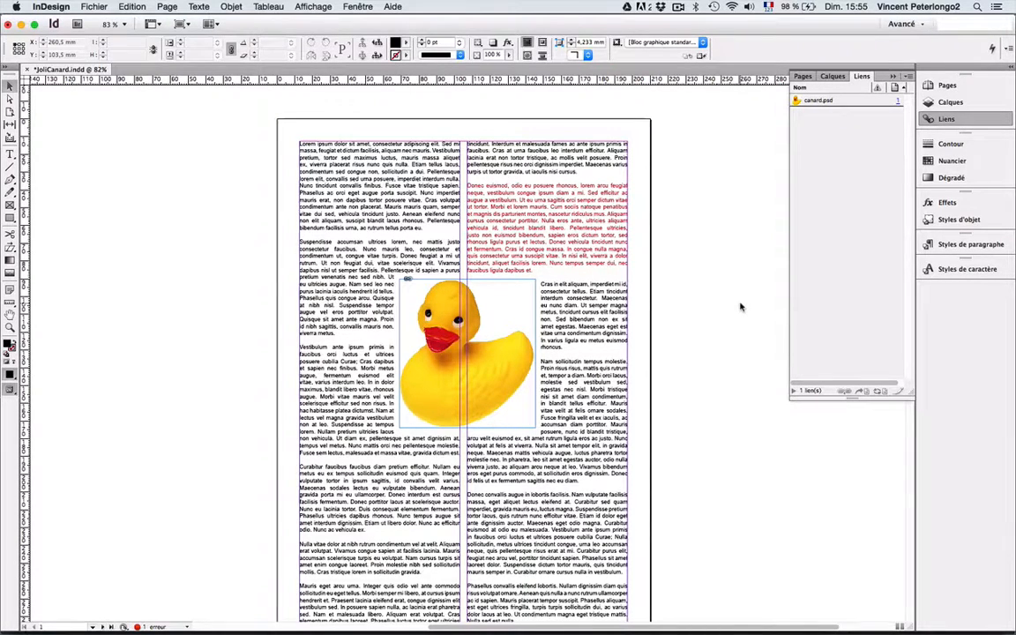
Step: Switch to the Finder, move canard.psd from the Bureau back into the Initiation inDesign folder, and return to InDesign
key("ctrl+Up")
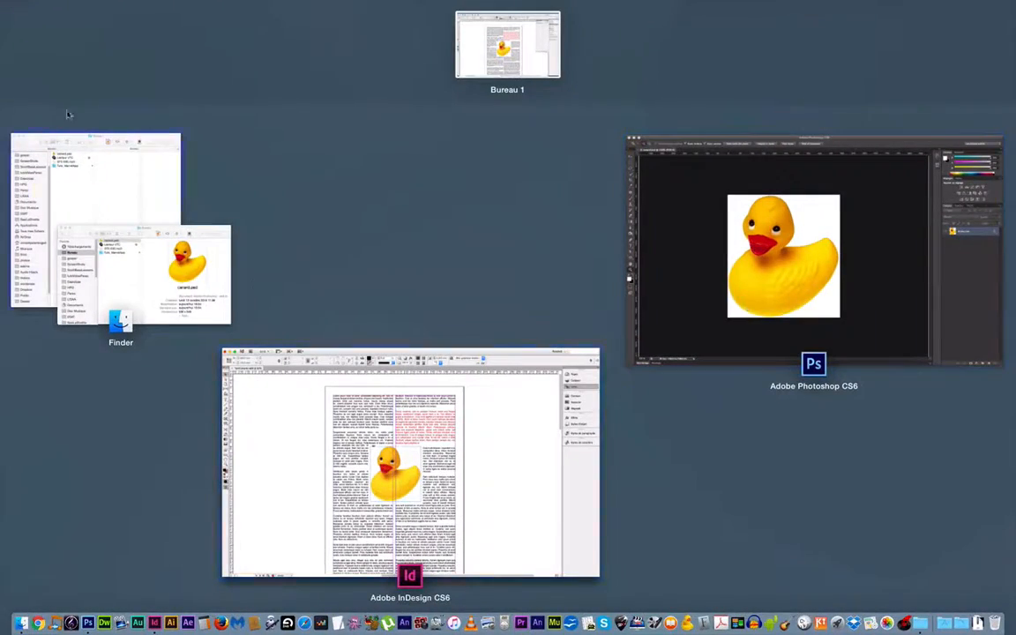
left_click(124, 263)
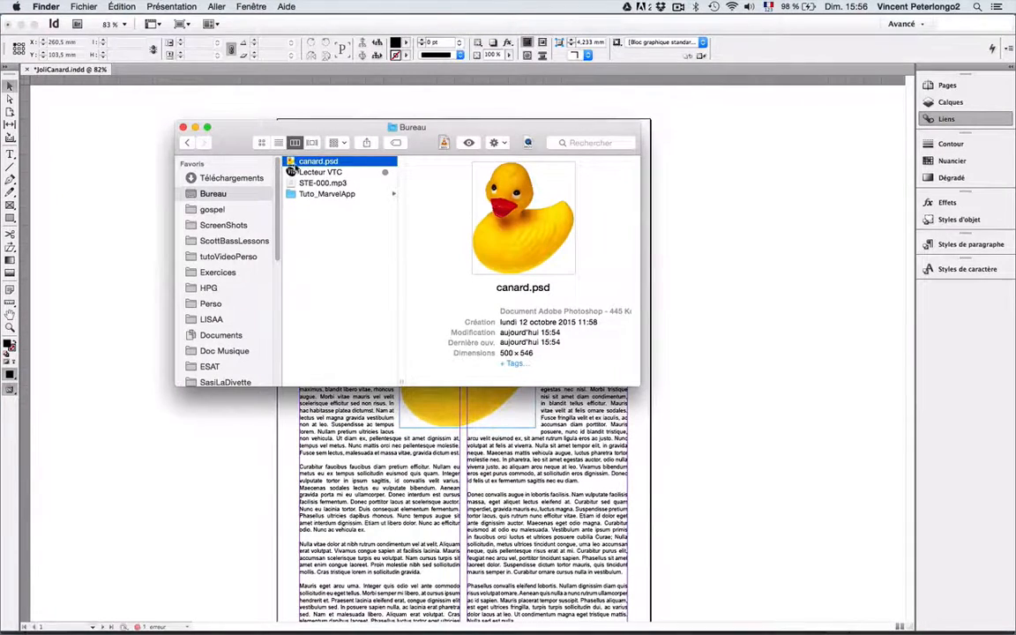
left_click(278, 142)
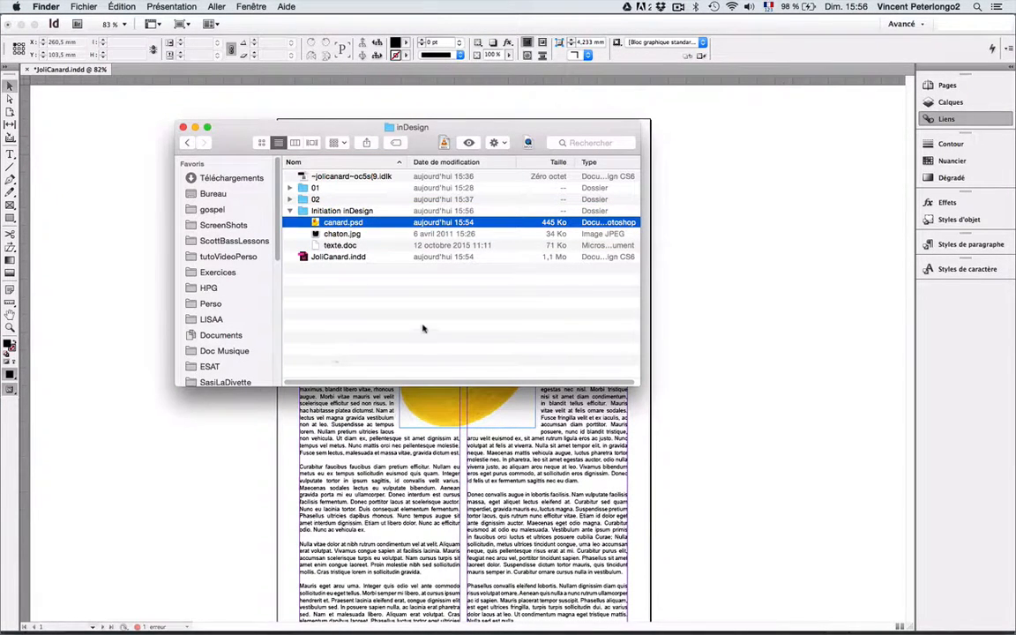
left_click(330, 451)
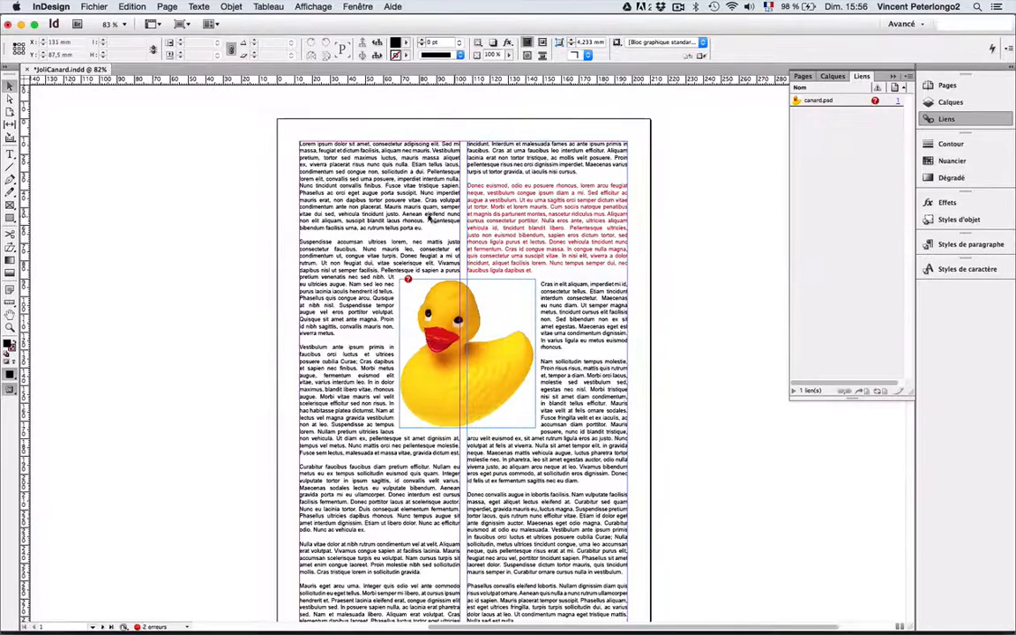
Step: Relink the missing canard.psd to the file in tutoVideoPerso > inDesign > Initiation inDesign
left_click(875, 101)
left_click(875, 101)
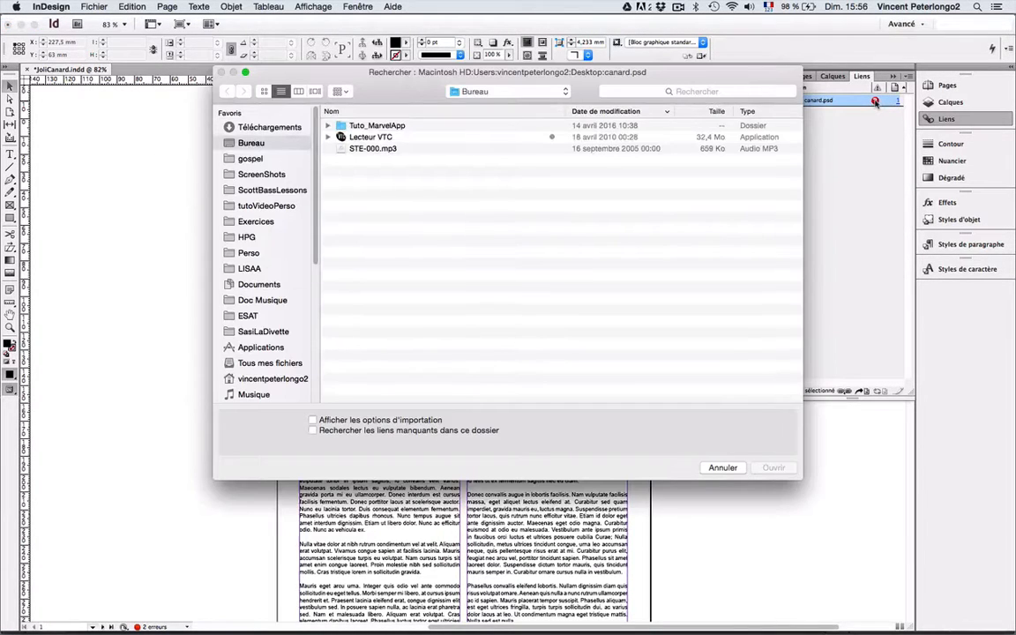
left_click(266, 206)
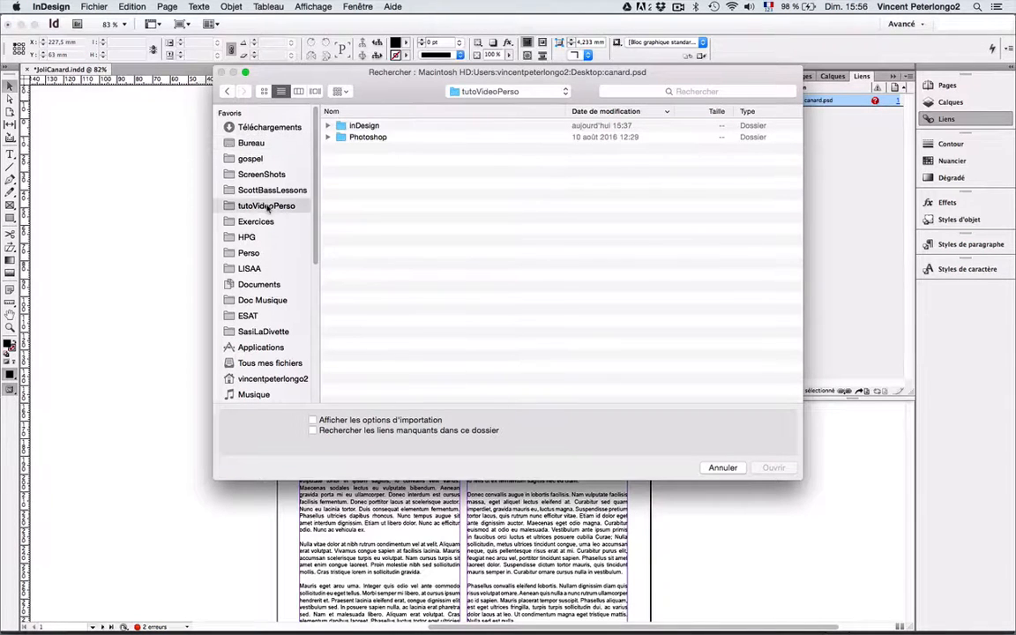
double_click(363, 126)
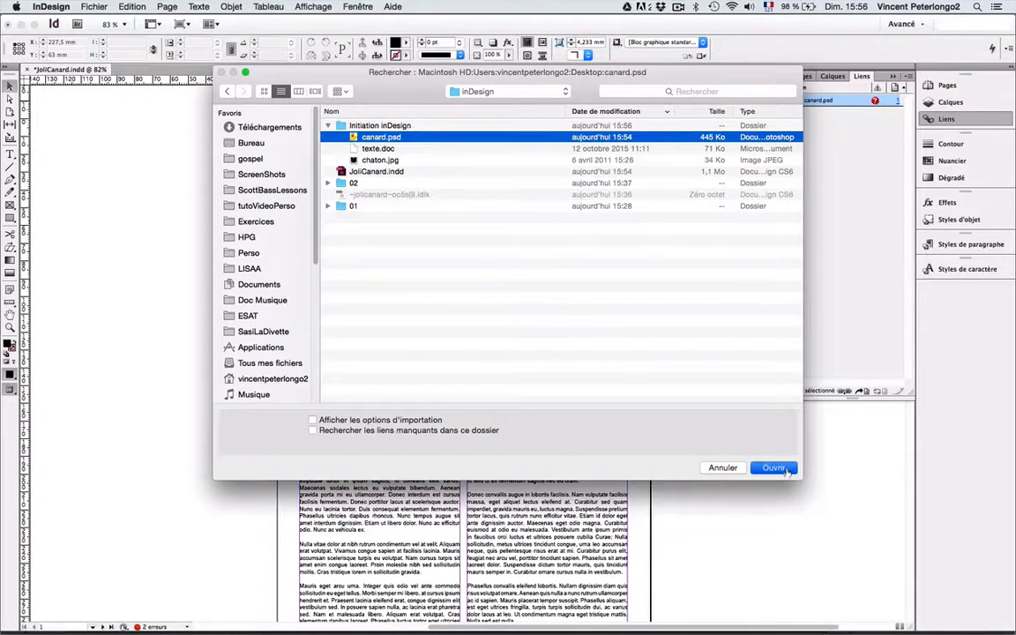
left_click(774, 468)
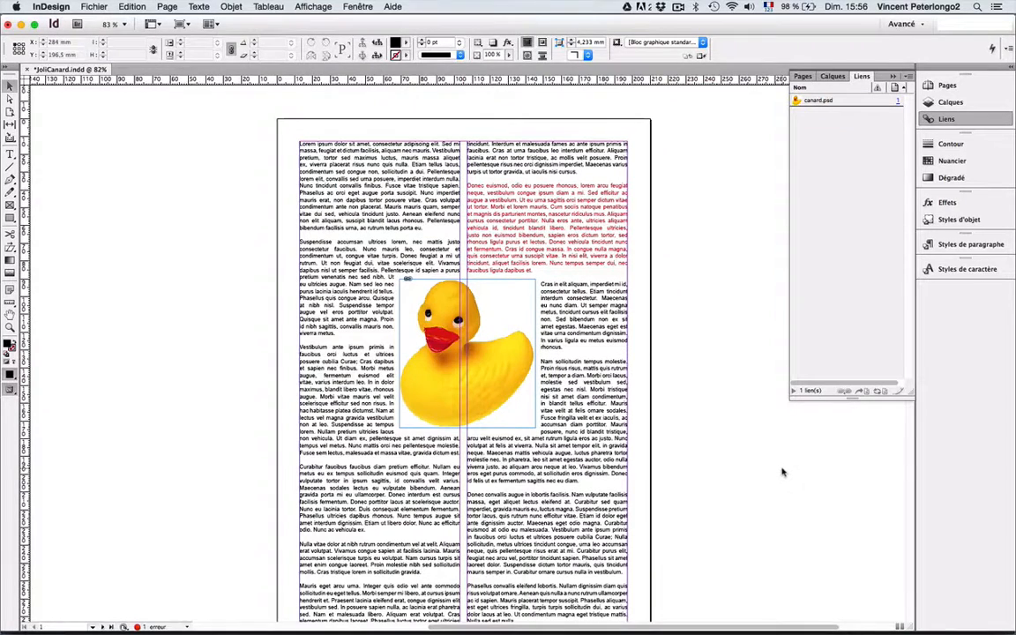